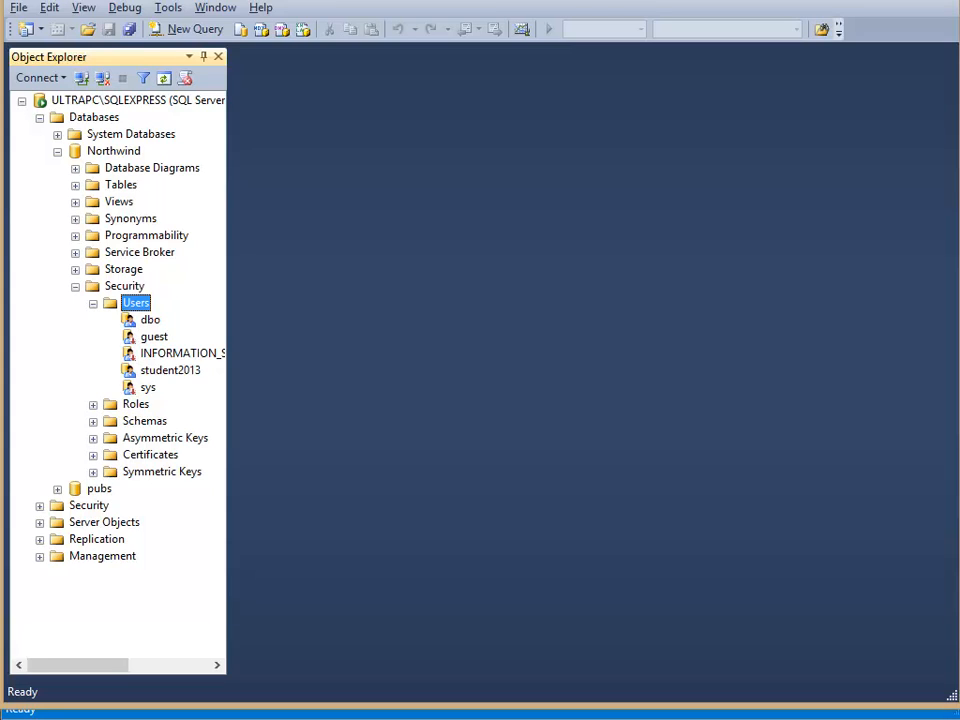
# - Examine the general properties of the server-level login student2013, including its authentication and password settings
pyautogui.click(93, 303)
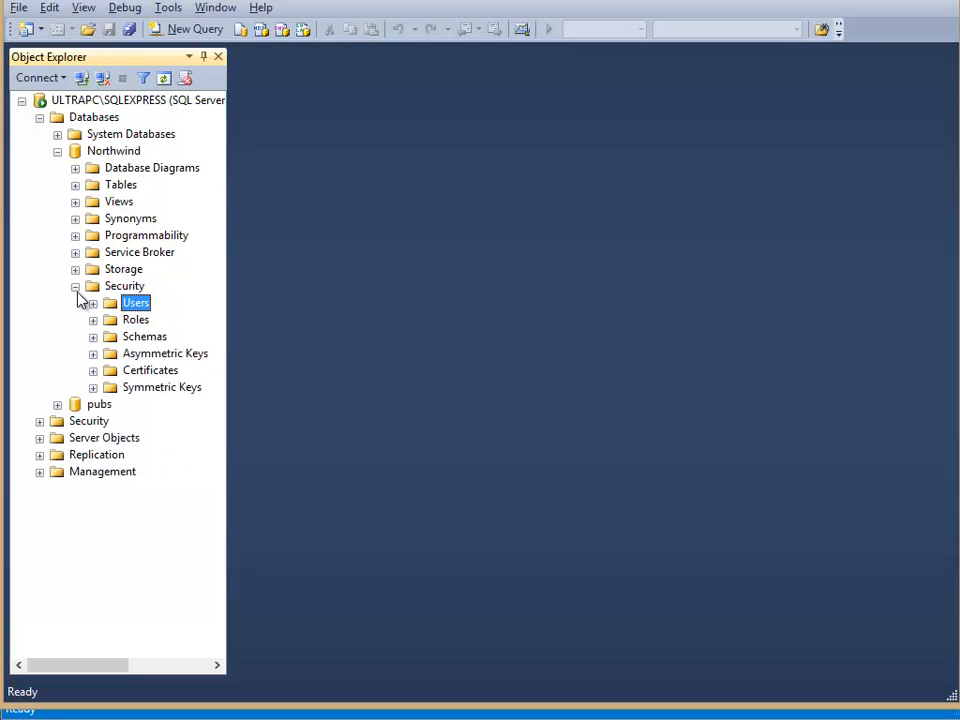
pyautogui.click(75, 287)
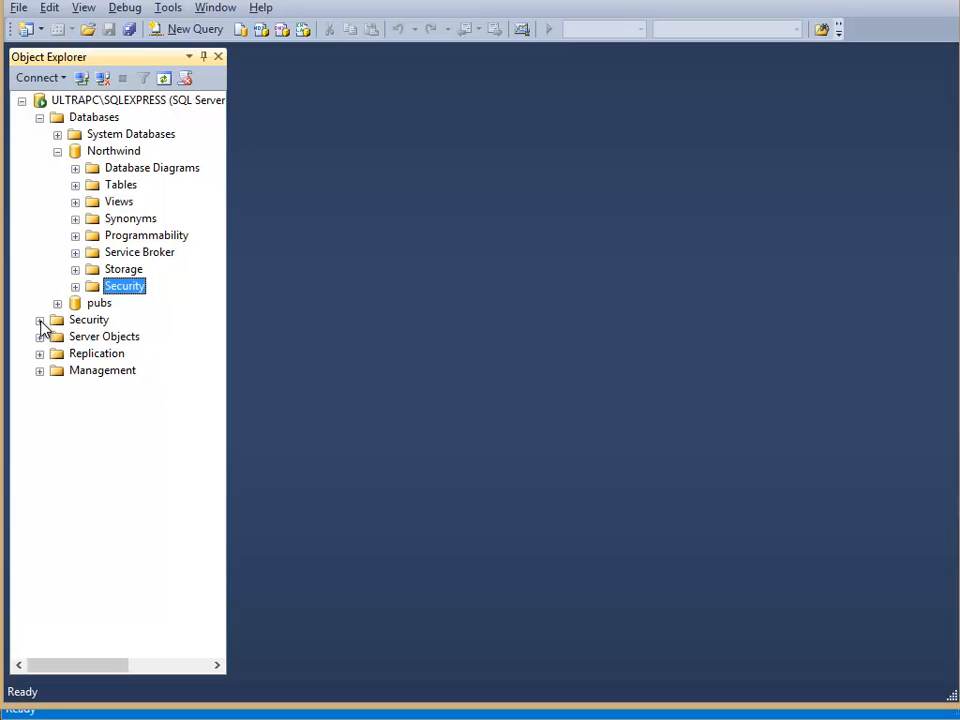
pyautogui.click(39, 320)
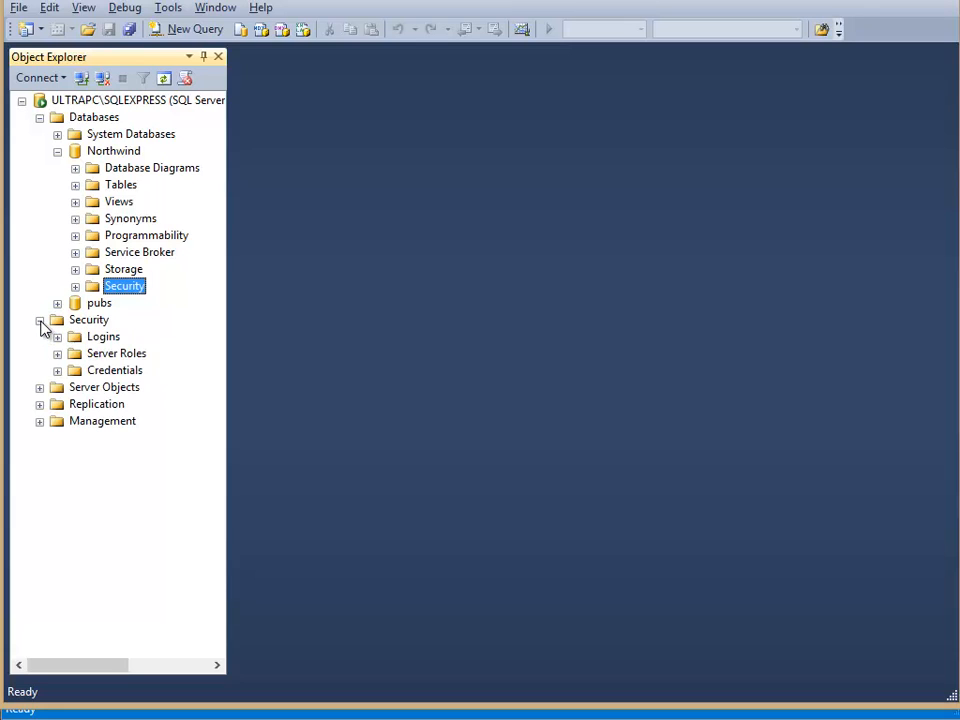
pyautogui.click(57, 337)
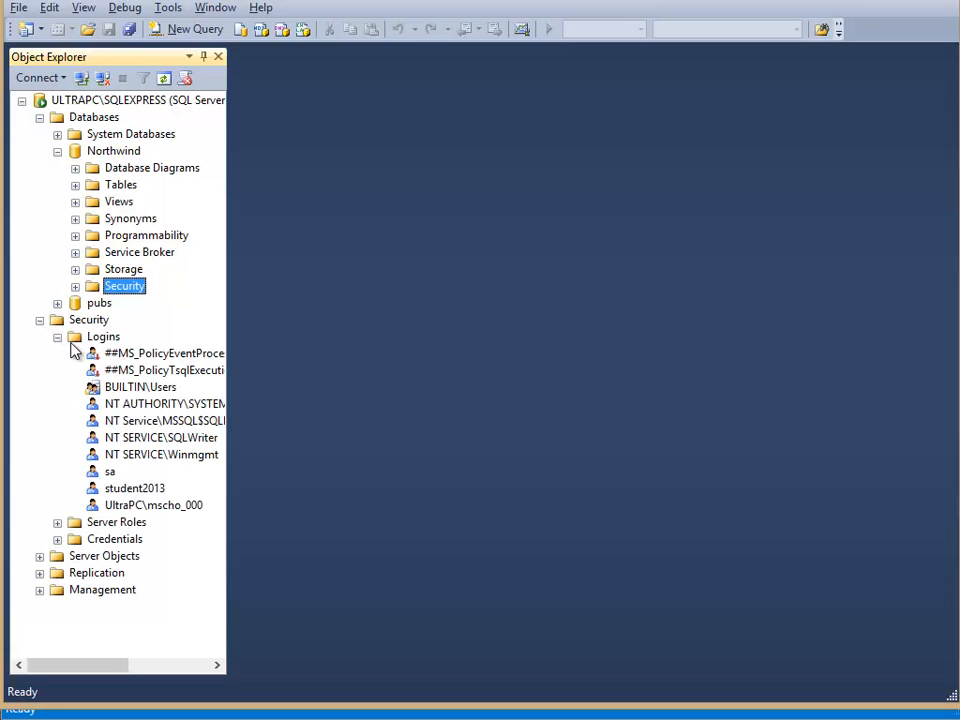
pyautogui.click(104, 339)
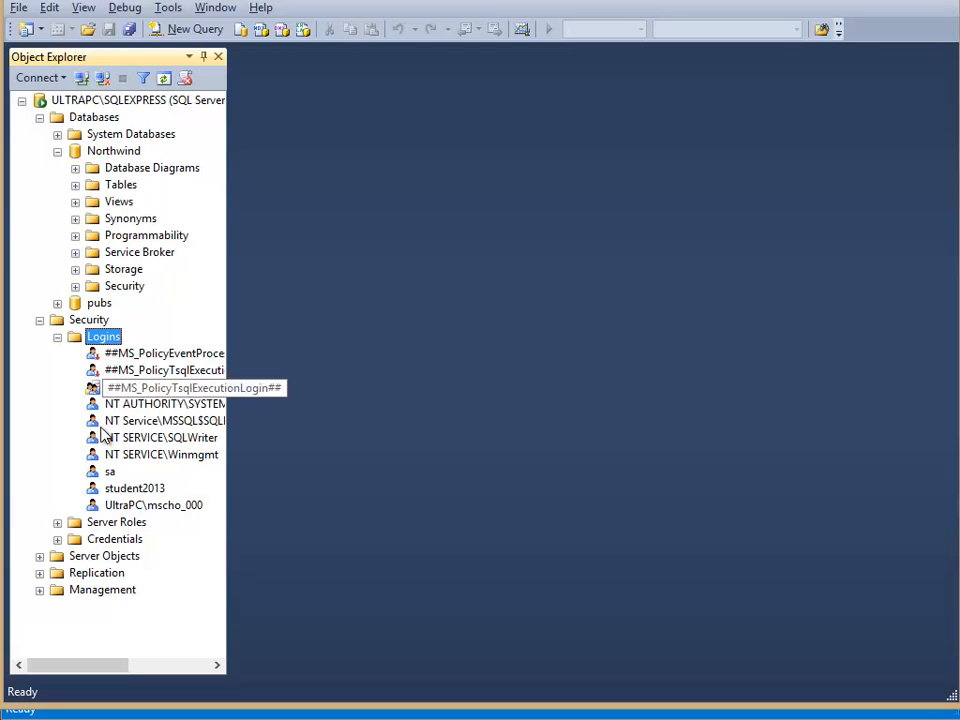
pyautogui.doubleClick(120, 489)
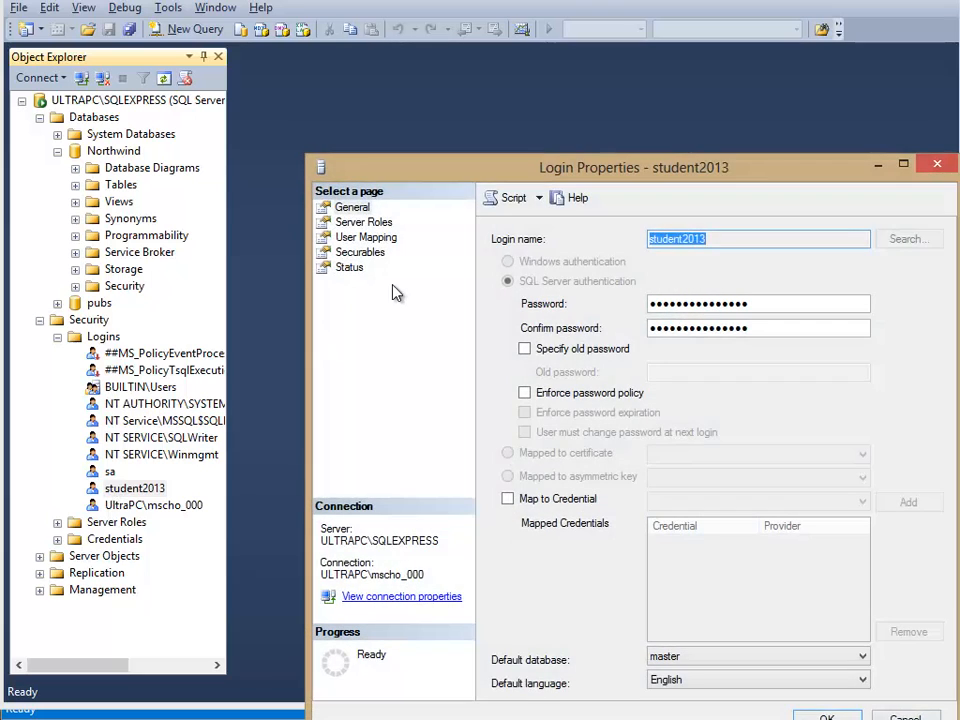
pyautogui.moveTo(484, 176); pyautogui.dragTo(420, 99)
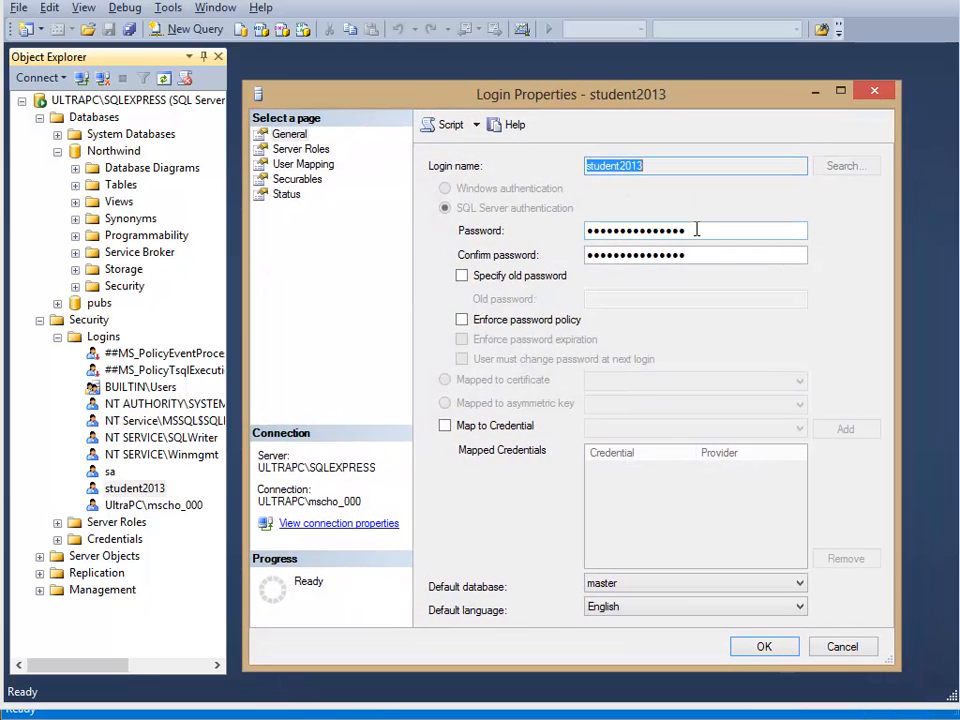
pyautogui.click(697, 230)
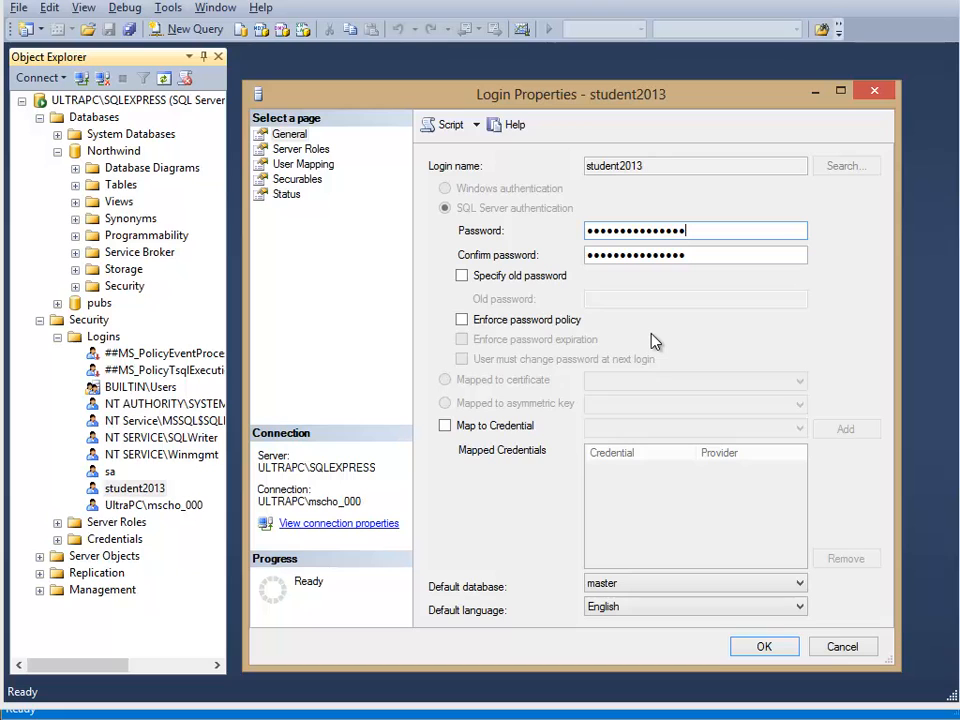
pyautogui.click(764, 647)
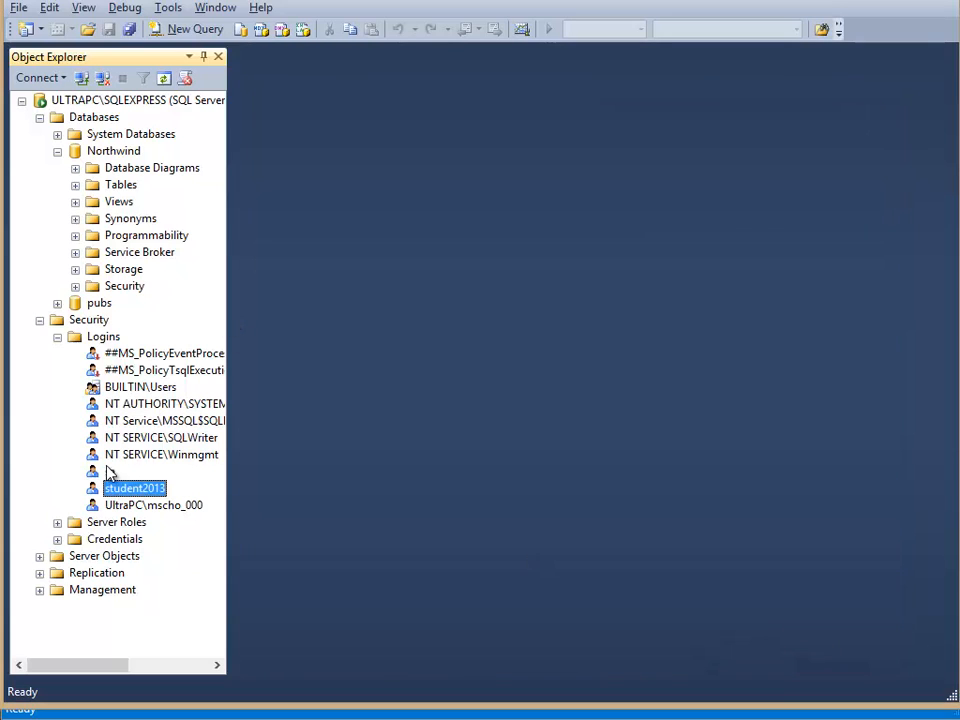
pyautogui.click(39, 321)
# - Expand the pubs database and the Northwind database's security users, and select the student2013 user
pyautogui.click(74, 102)
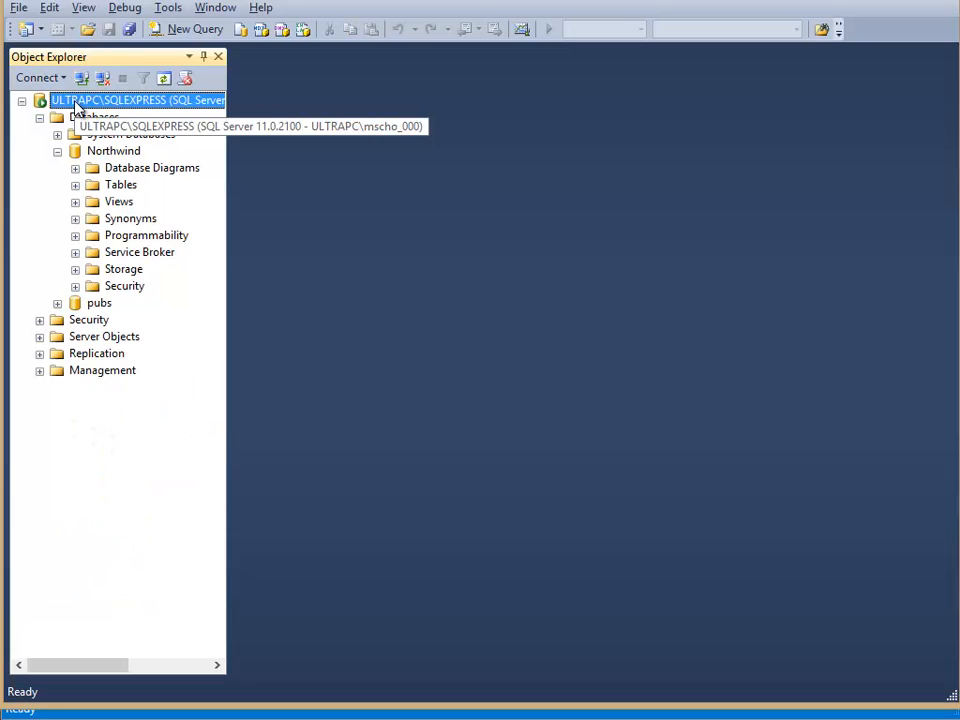
pyautogui.click(75, 151)
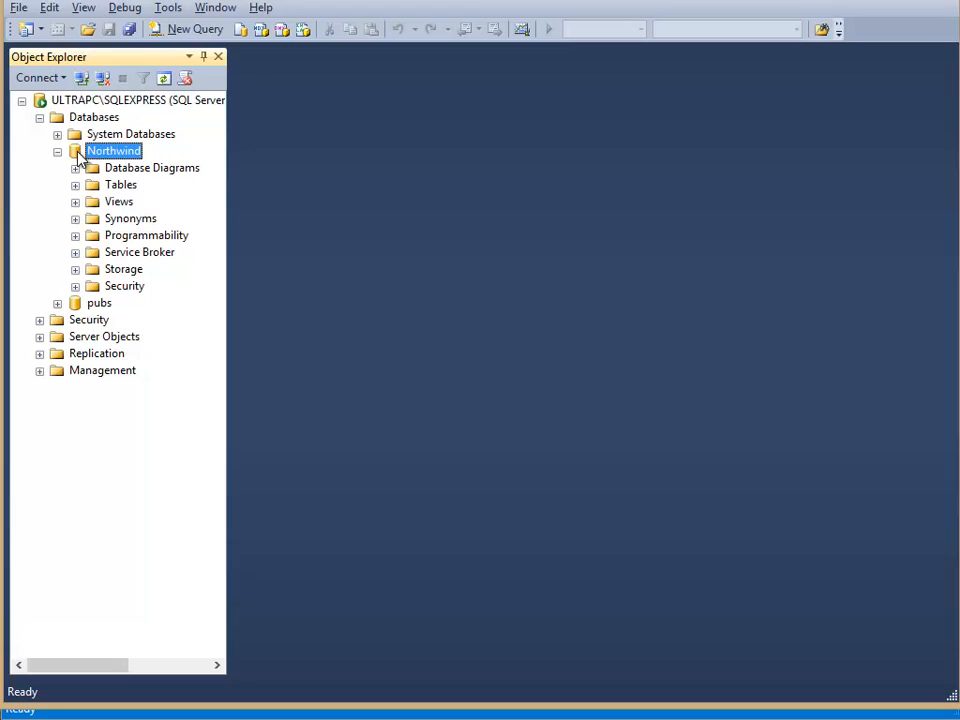
pyautogui.click(57, 304)
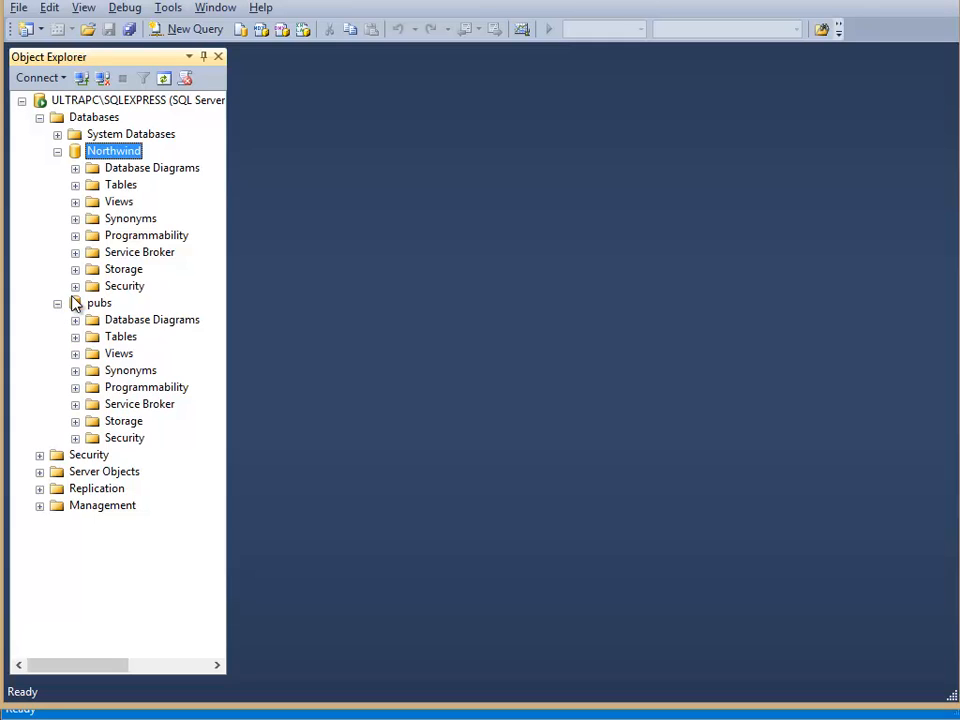
pyautogui.click(75, 287)
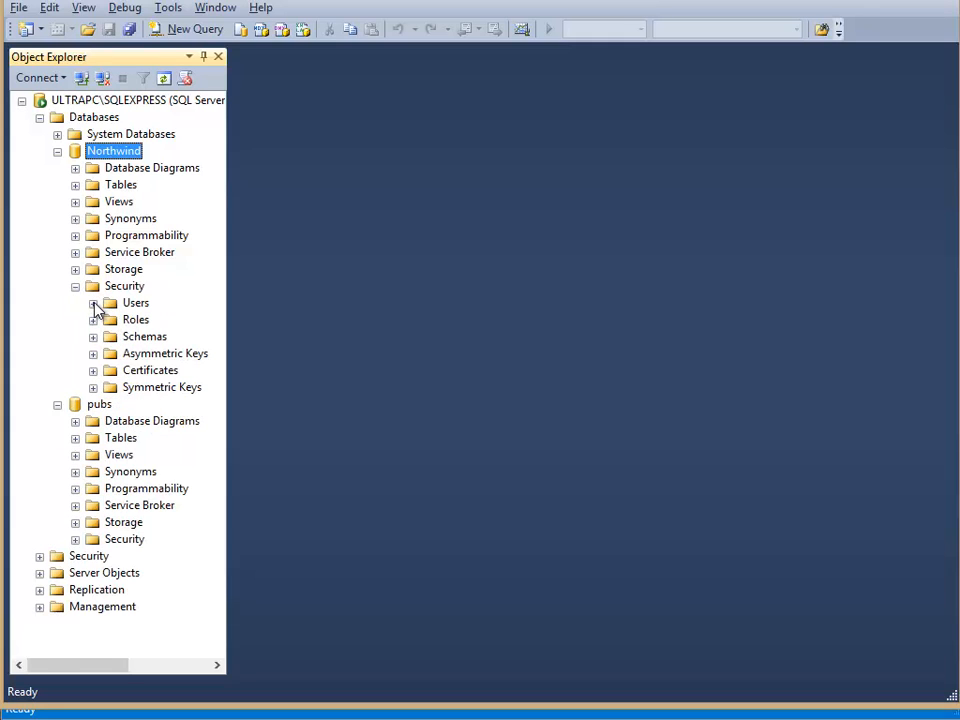
pyautogui.click(93, 303)
pyautogui.click(139, 377)
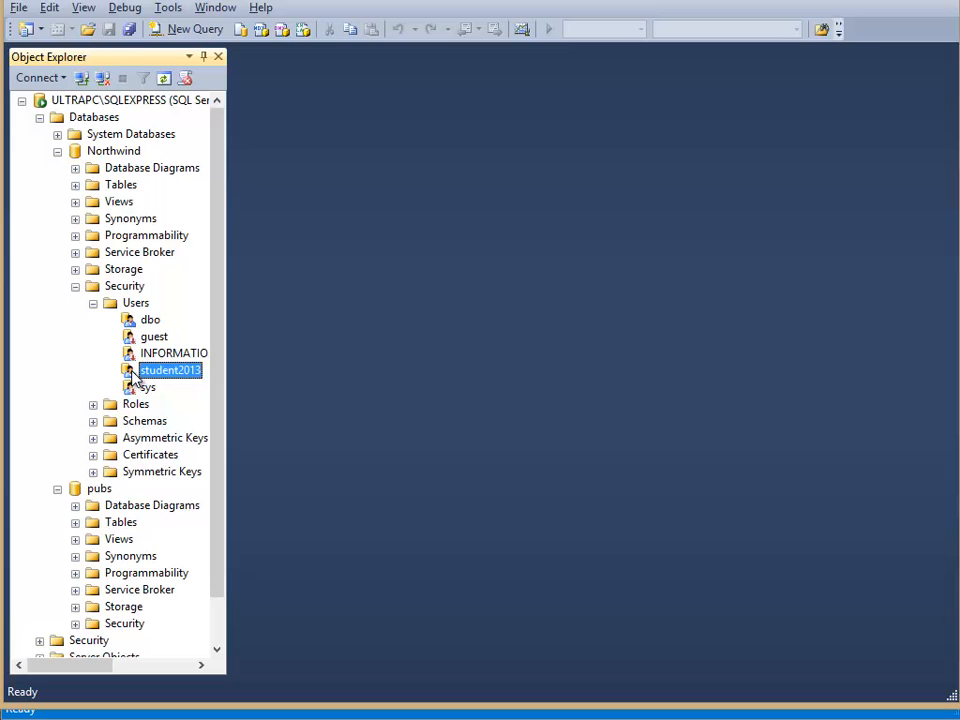
# - Review the general settings, owned schemas and role membership of the Northwind database user student2013
pyautogui.doubleClick(135, 377)
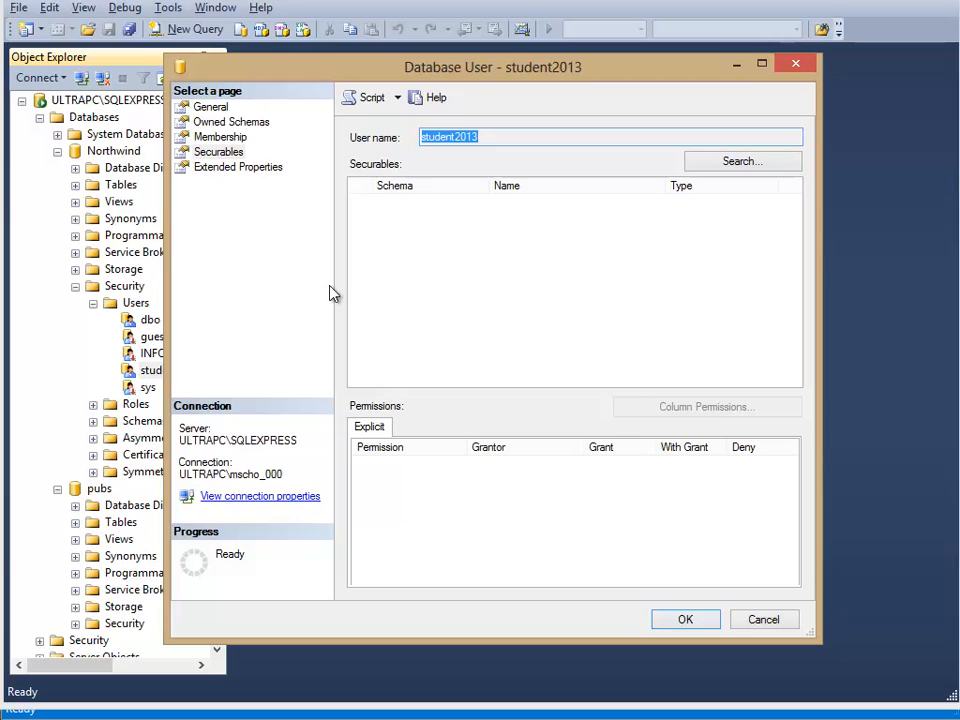
pyautogui.click(200, 109)
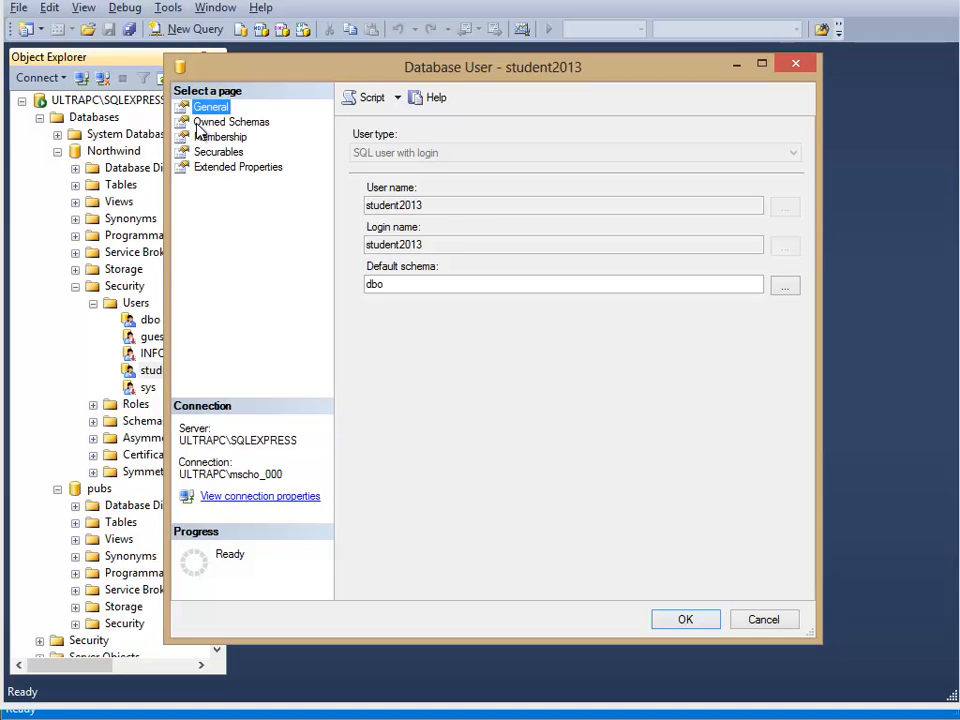
pyautogui.click(210, 123)
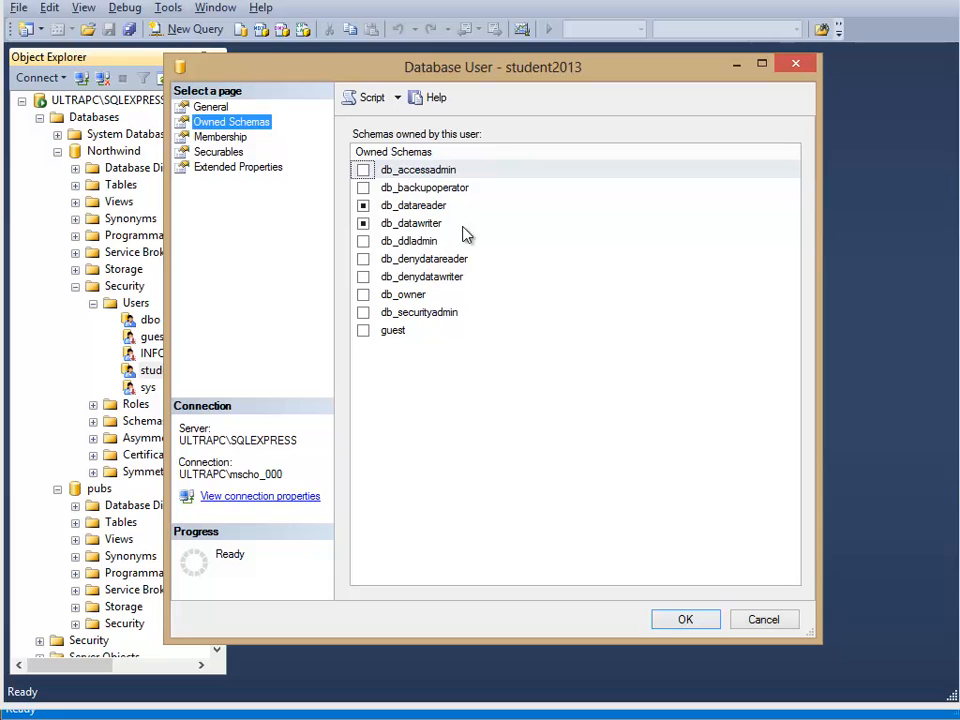
pyautogui.click(198, 139)
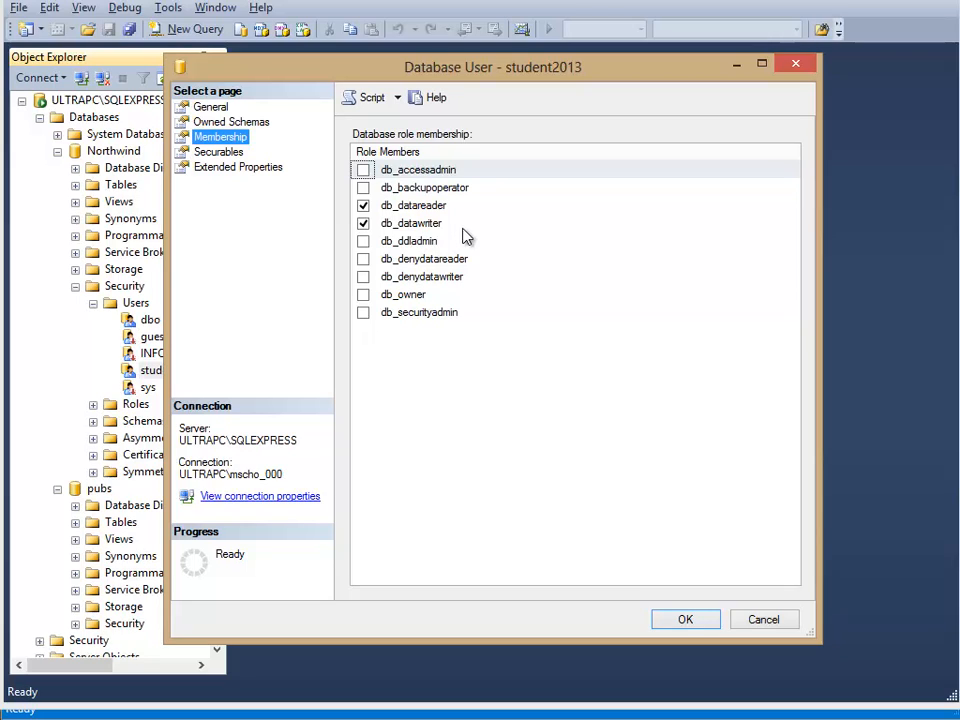
pyautogui.click(683, 621)
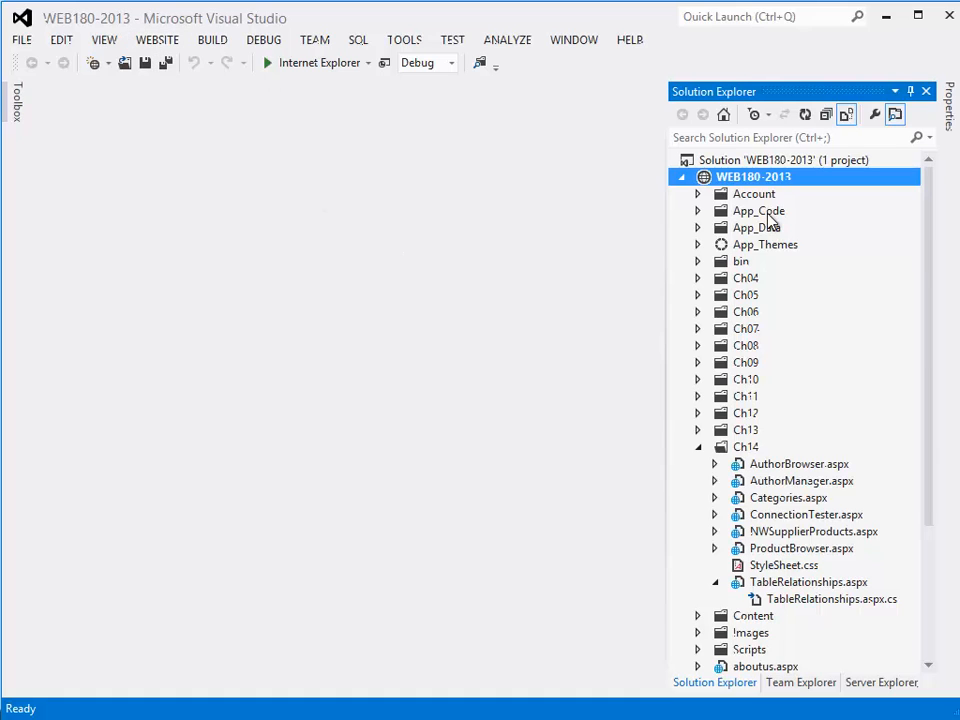
# - Switch to Visual Studio and add a Visual C# Web Form named dbTest to the Ch14 folder
pyautogui.click(740, 448)
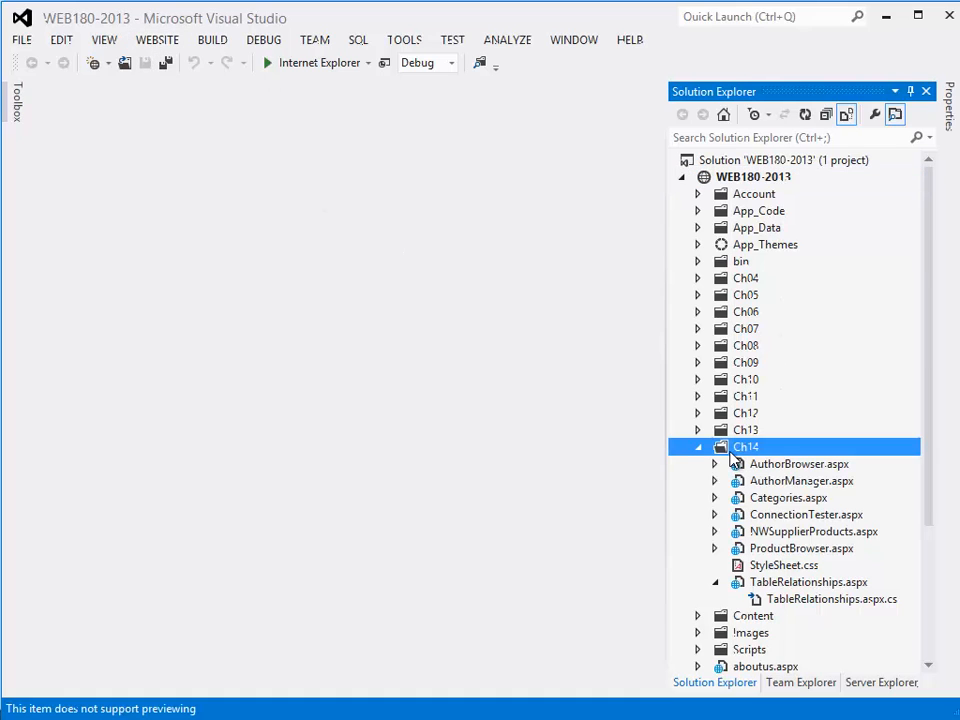
pyautogui.rightClick(722, 450)
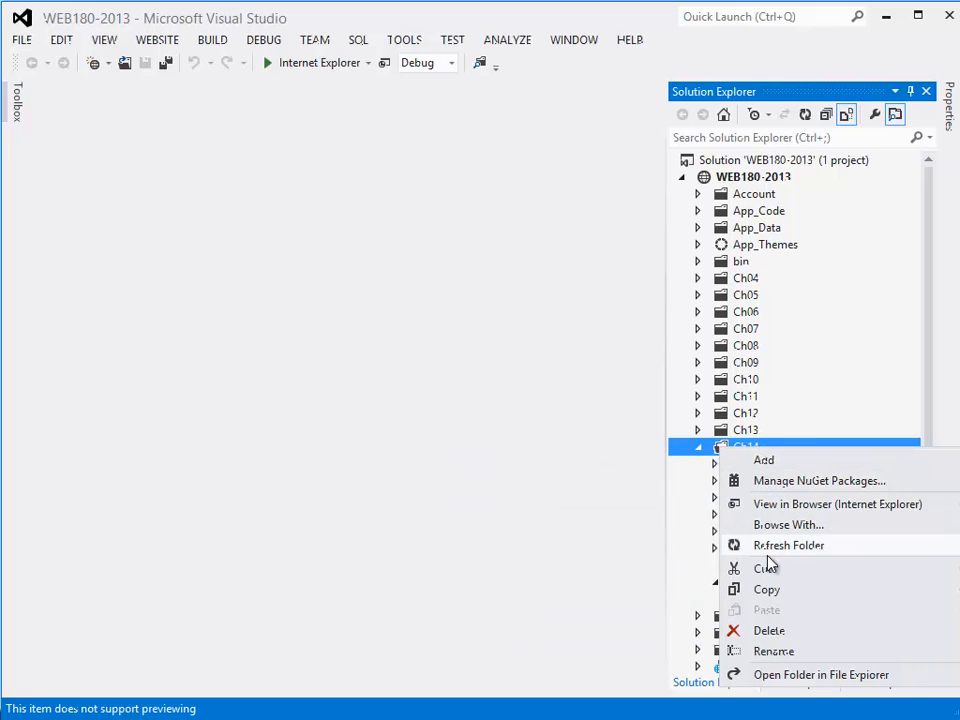
pyautogui.moveTo(789, 470)
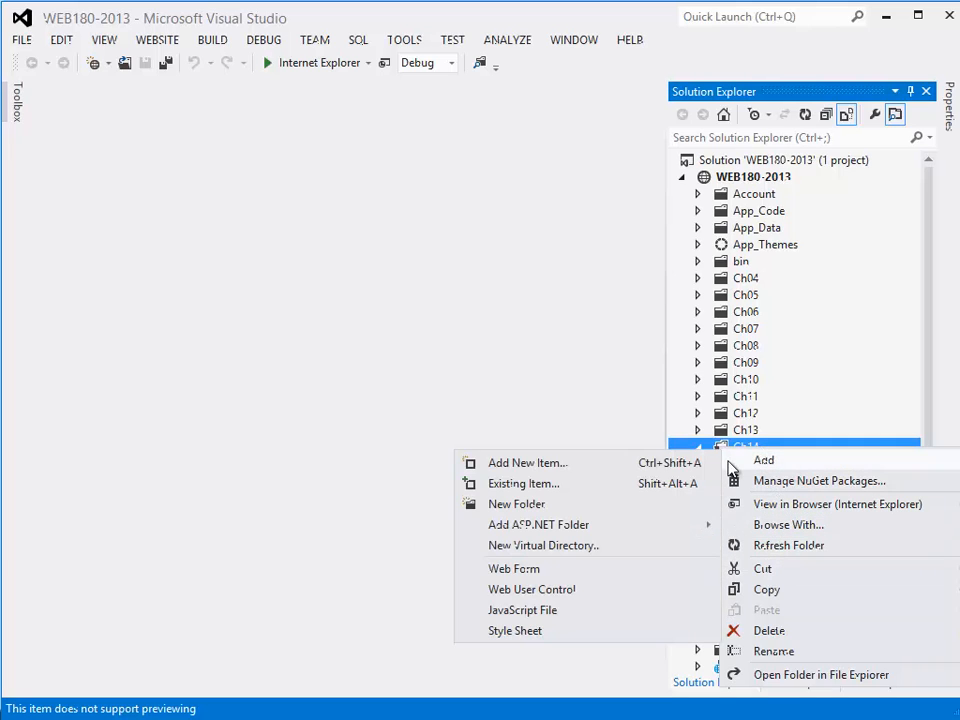
pyautogui.click(545, 466)
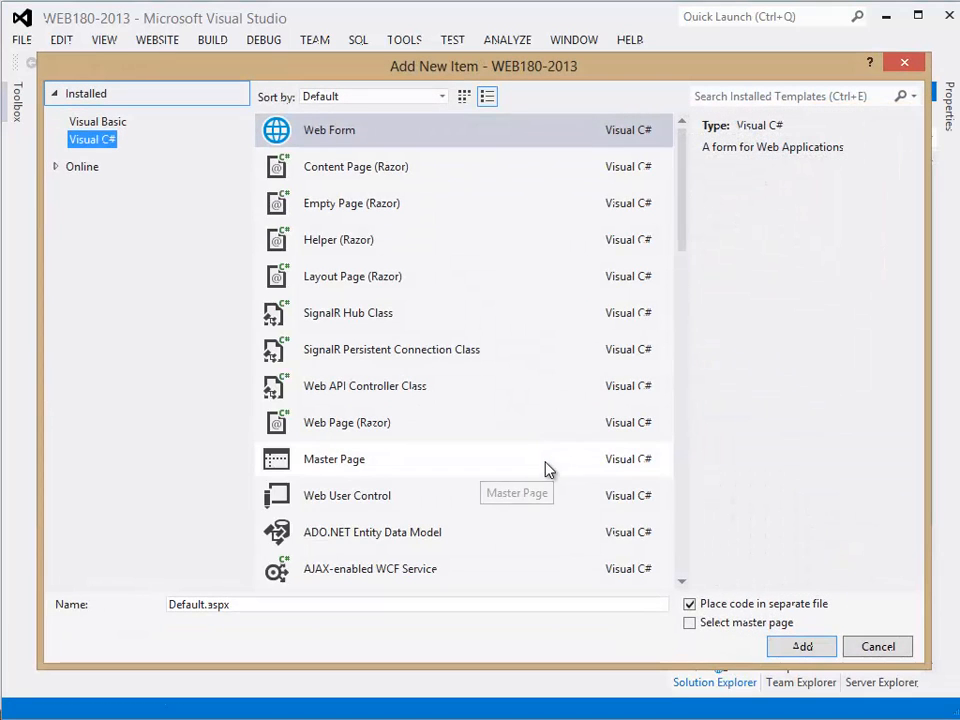
pyautogui.click(286, 131)
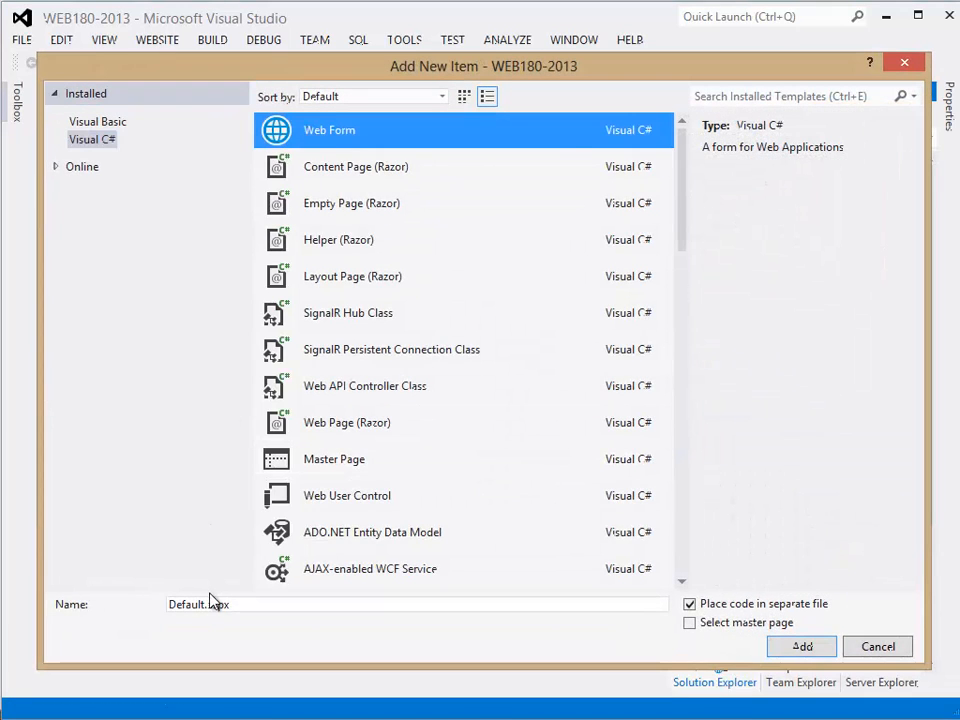
pyautogui.moveTo(204, 604); pyautogui.dragTo(141, 609)
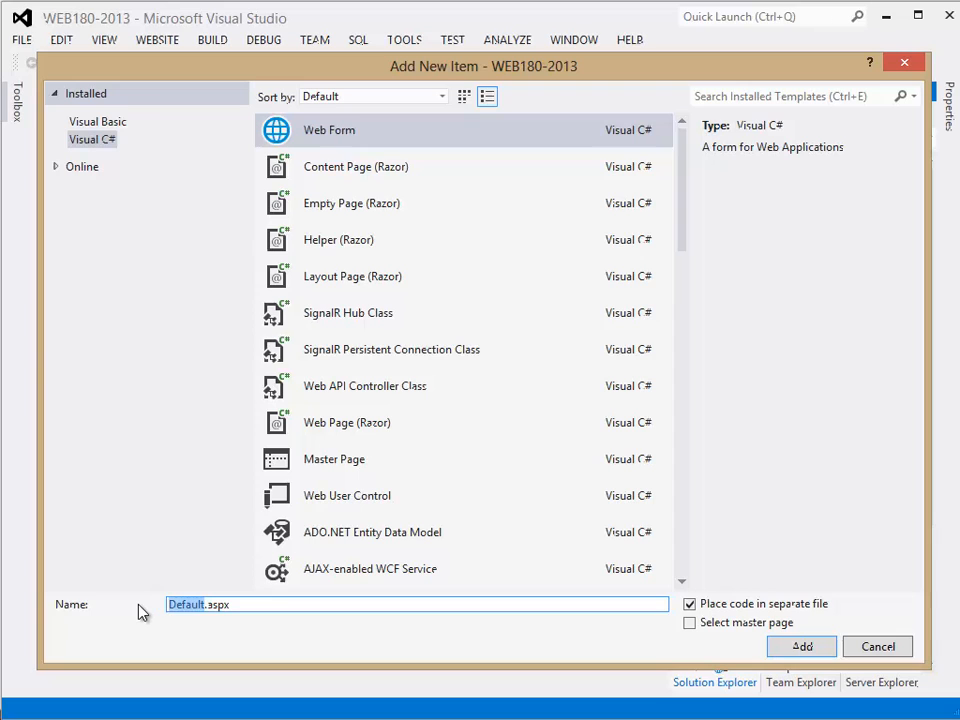
pyautogui.write('dbTest')
pyautogui.press('Return')
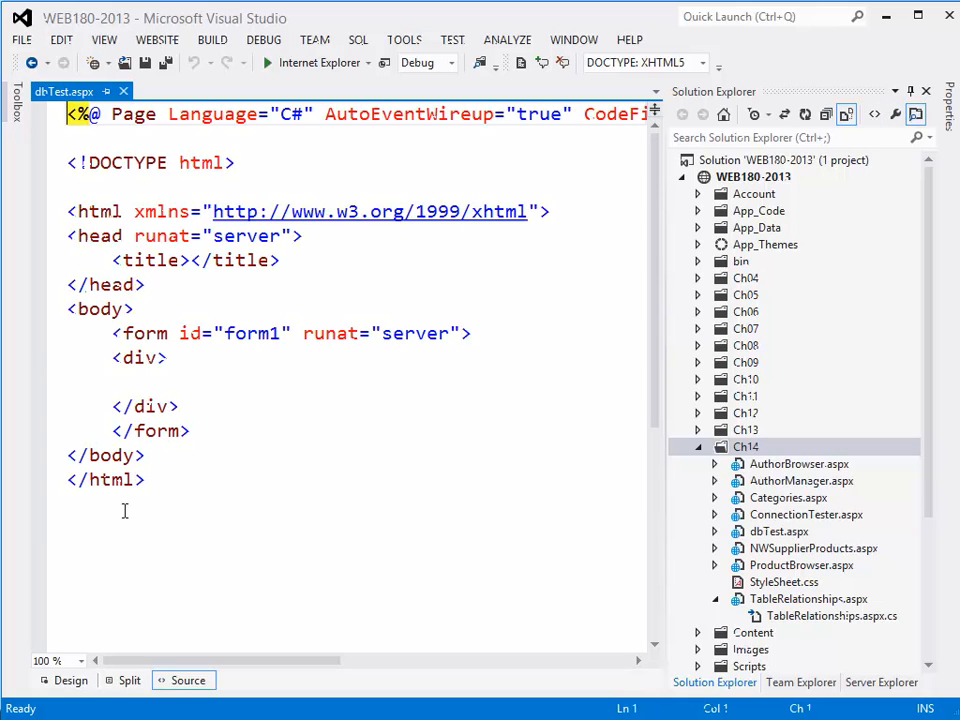
# - Show dbTest.aspx in Design view and add an SqlDataSource control to the page
pyautogui.click(73, 687)
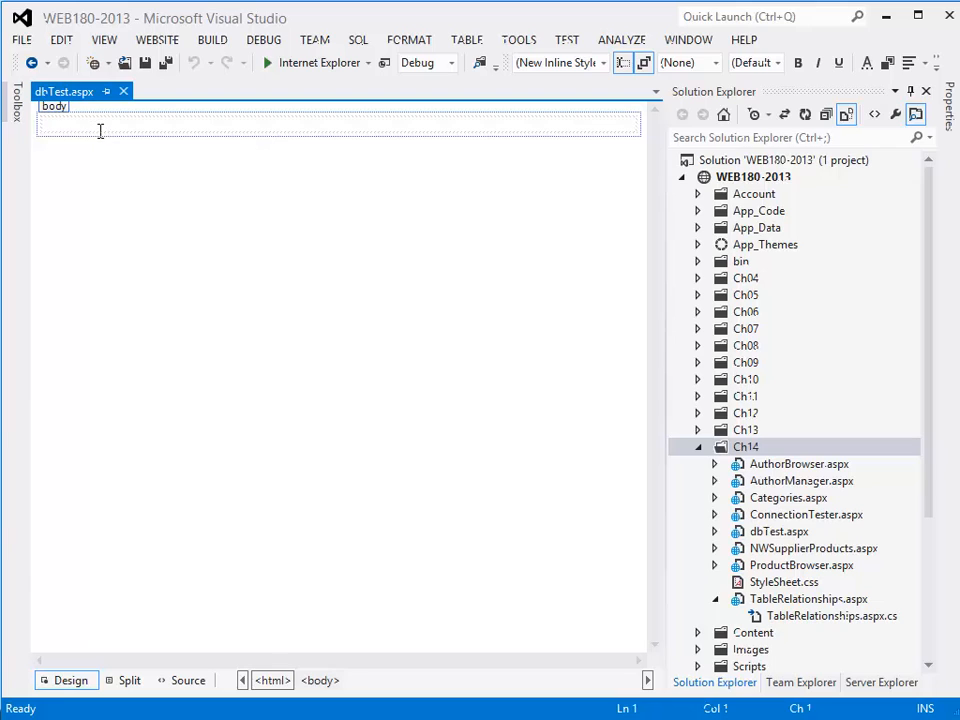
pyautogui.click(16, 115)
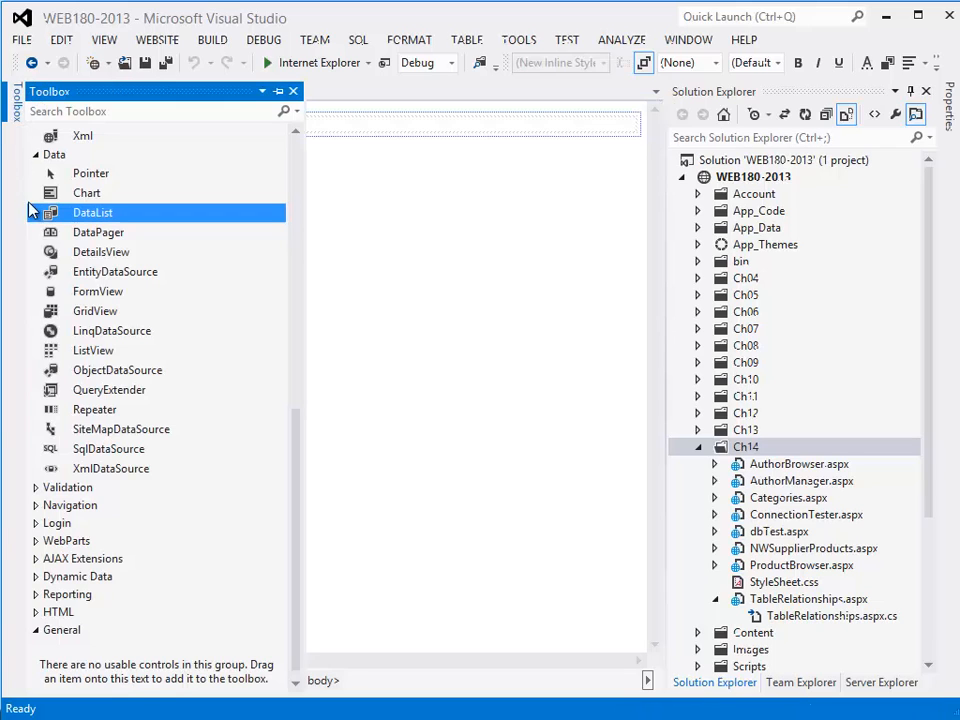
pyautogui.doubleClick(83, 452)
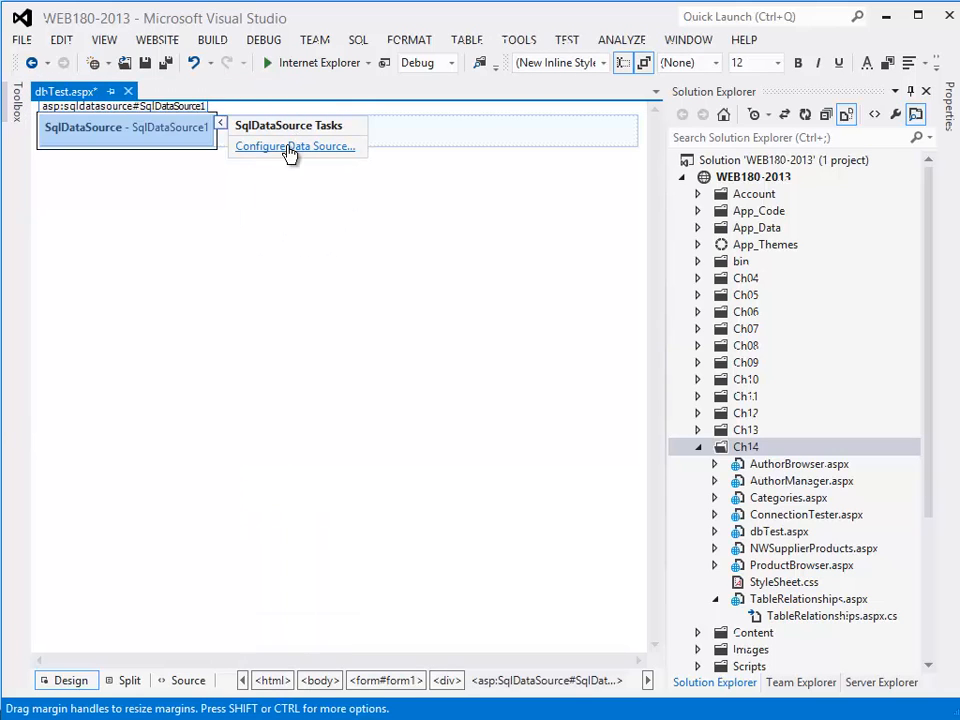
# - Start configuring SqlDataSource1 with a new Microsoft SQL Server connection and set its server name to localhost/SQLEXPRESS
pyautogui.click(288, 147)
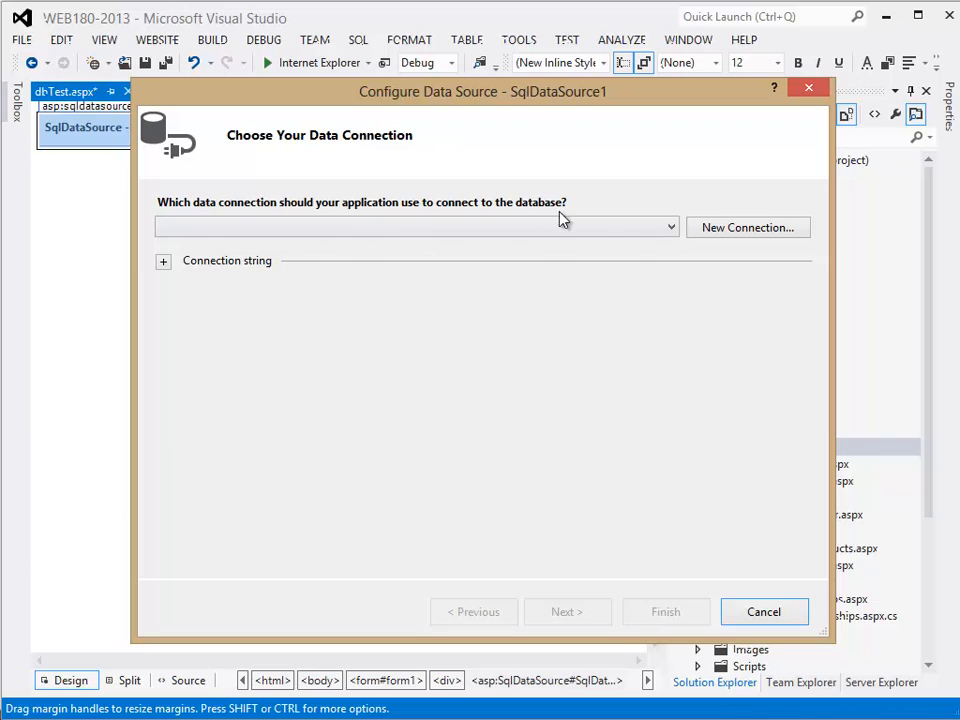
pyautogui.click(748, 228)
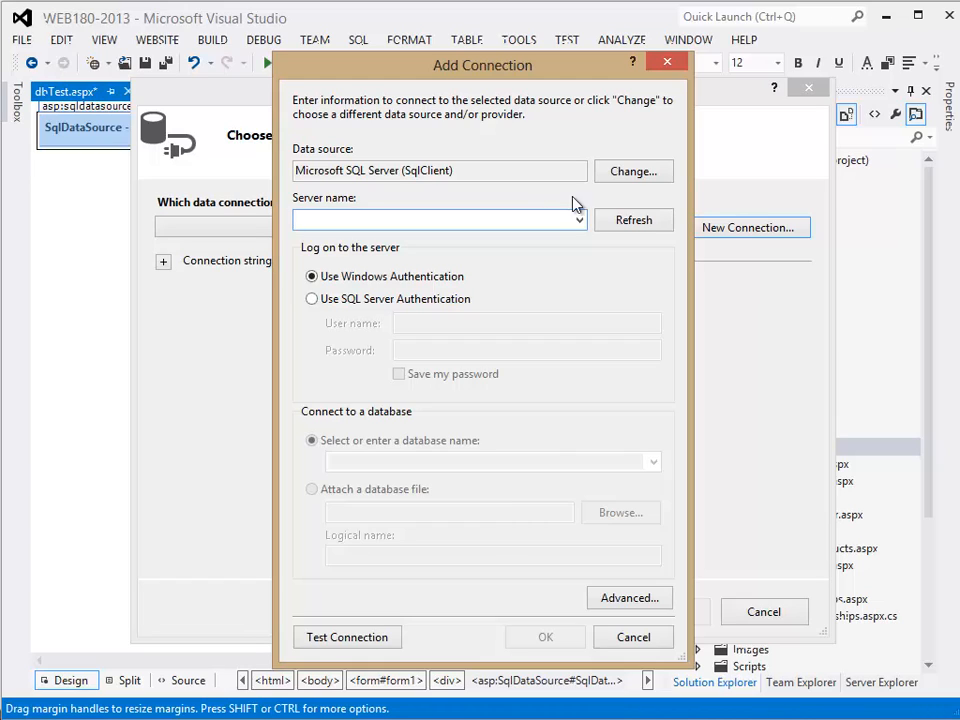
pyautogui.click(580, 220)
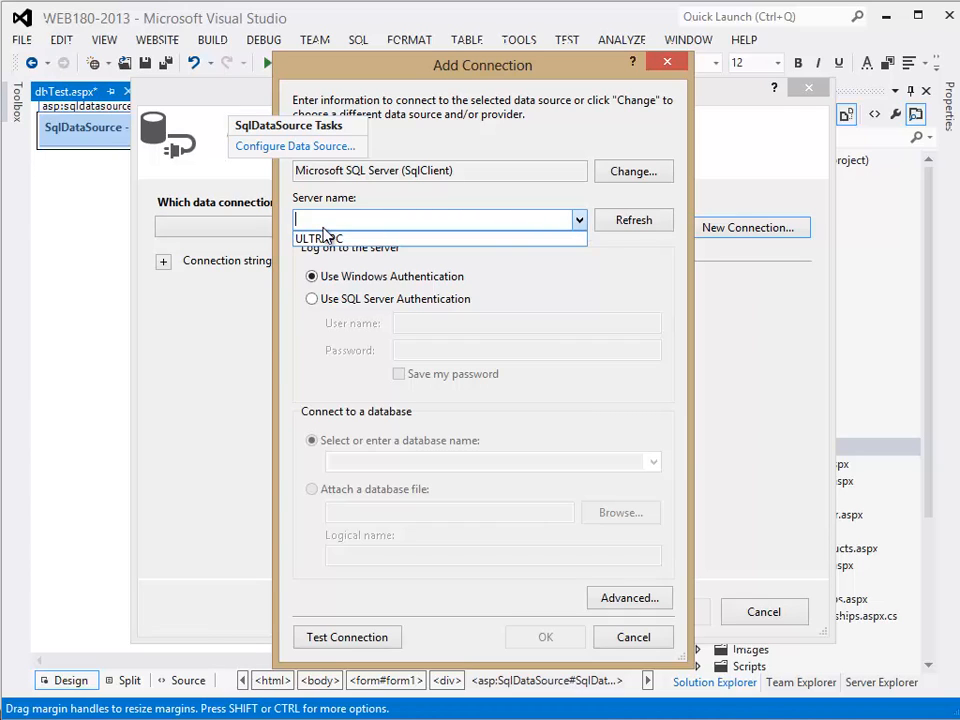
pyautogui.click(305, 238)
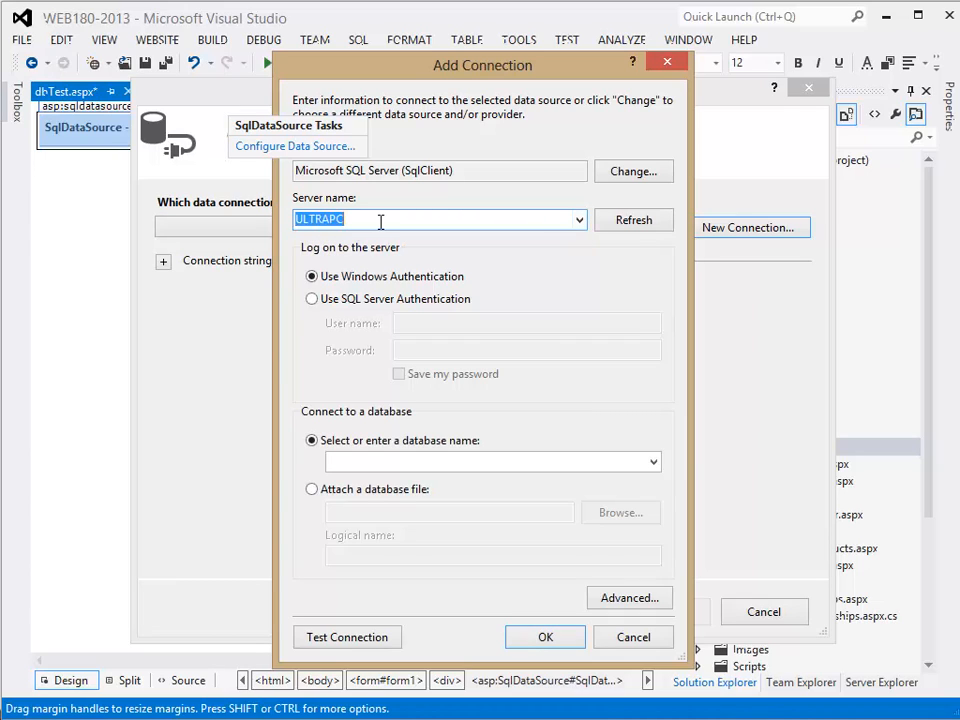
pyautogui.click(380, 222)
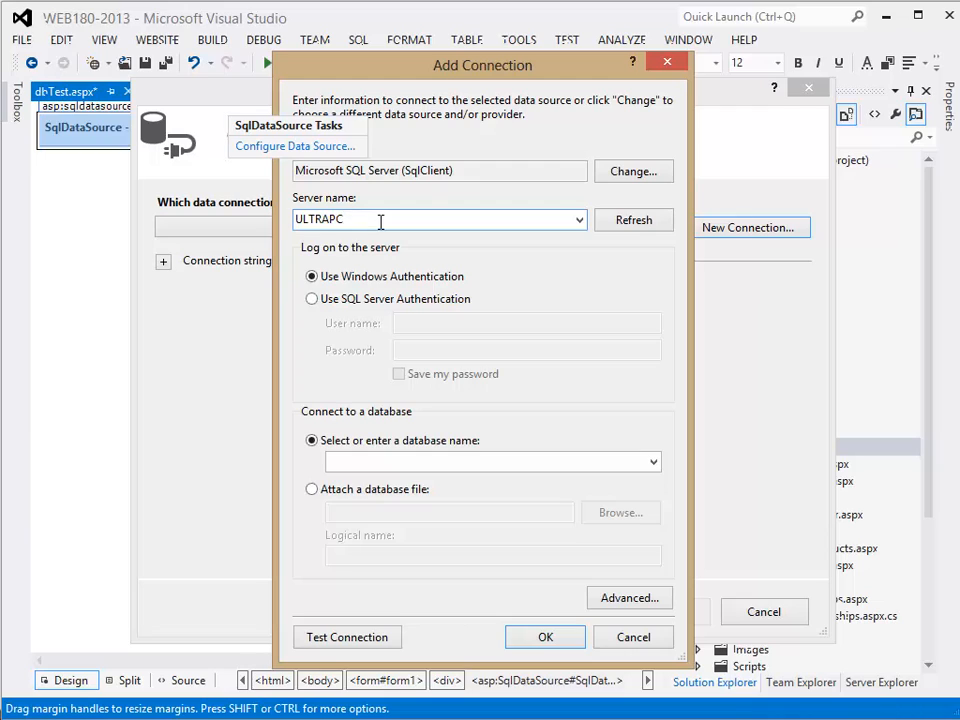
pyautogui.moveTo(380, 222); pyautogui.dragTo(270, 226)
pyautogui.write('localhost/SQLEXPRE')
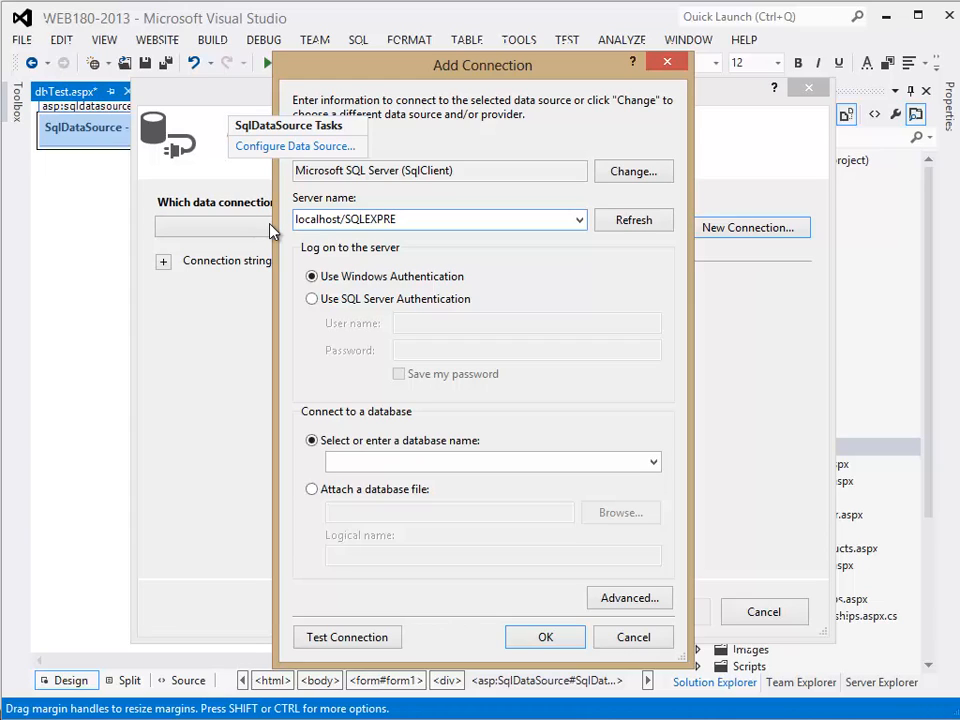
pyautogui.write('SS')
# - Set the connection to SQL Server Authentication with the user name student2013 and enter the login's password
pyautogui.click(311, 299)
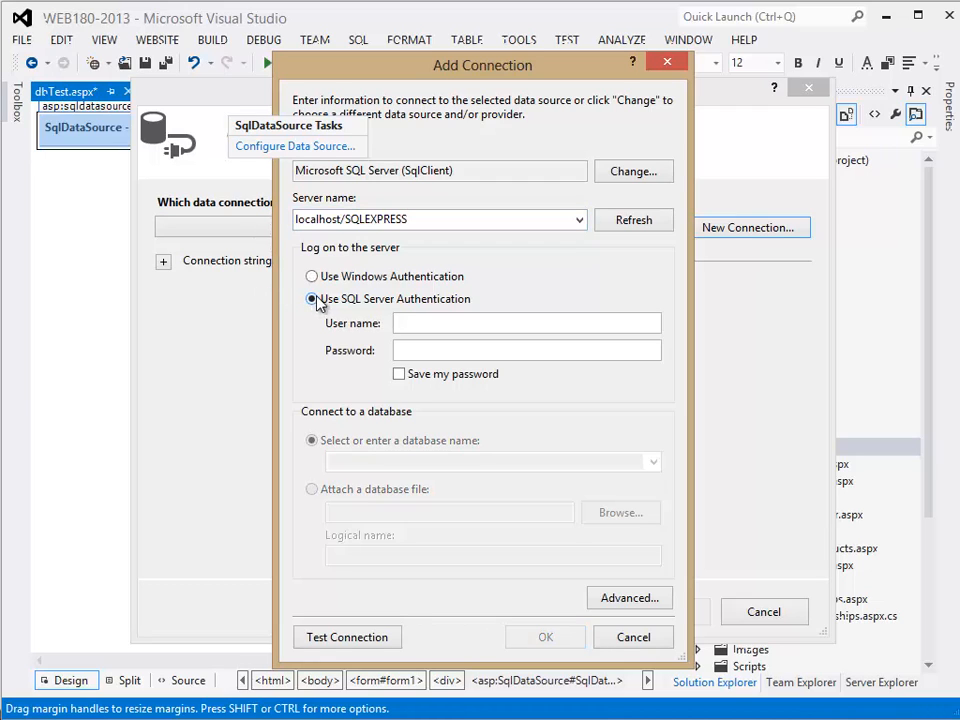
pyautogui.click(414, 322)
pyautogui.write('stud')
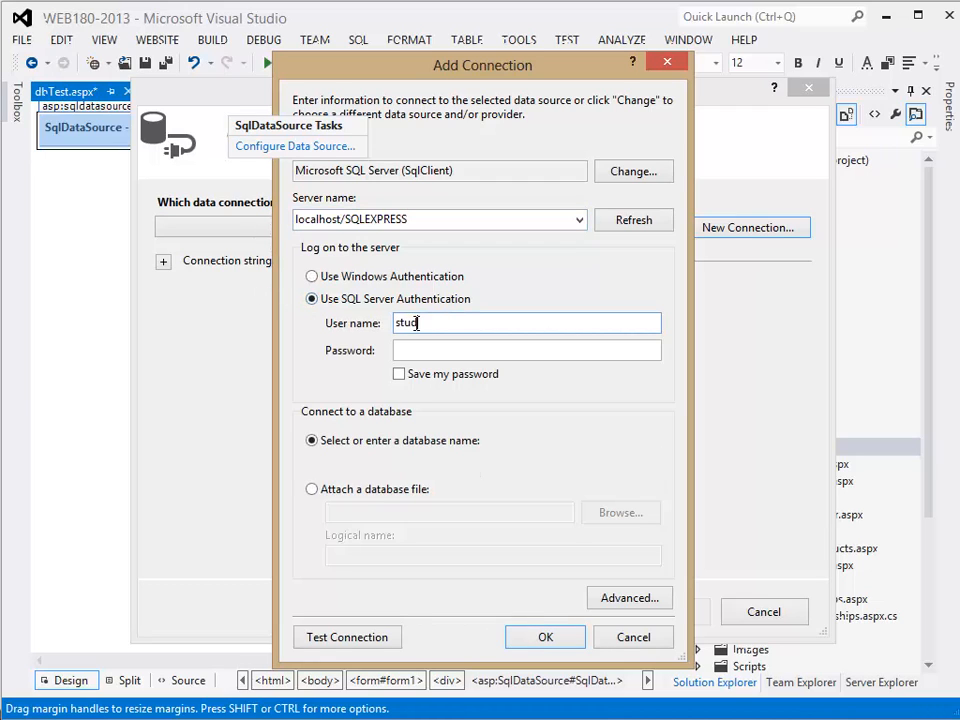
pyautogui.write('ent2013')
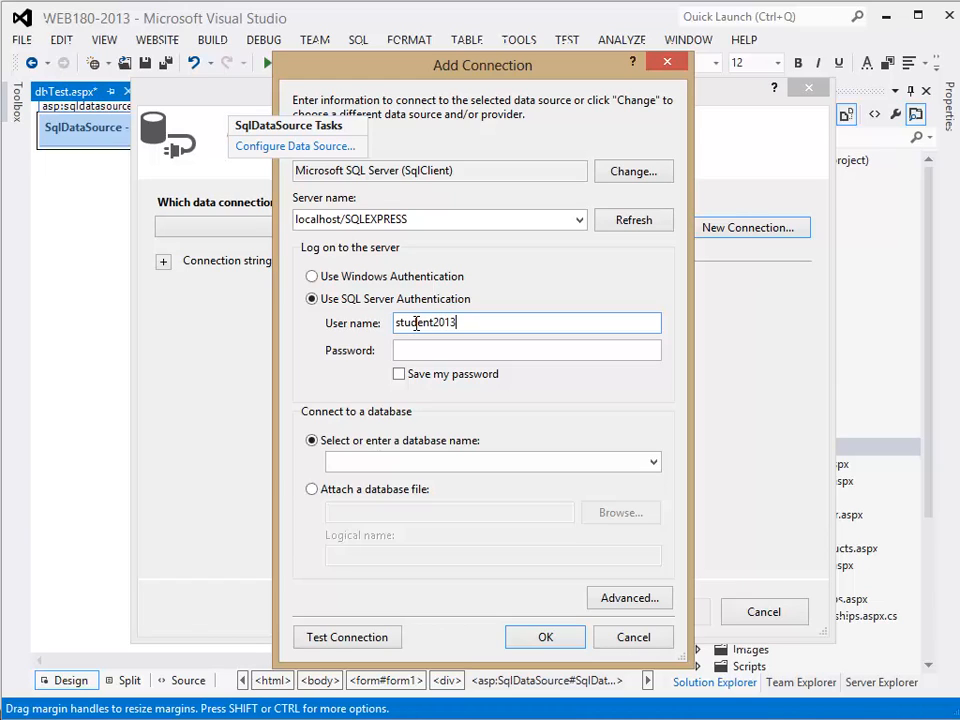
pyautogui.press('Tab')
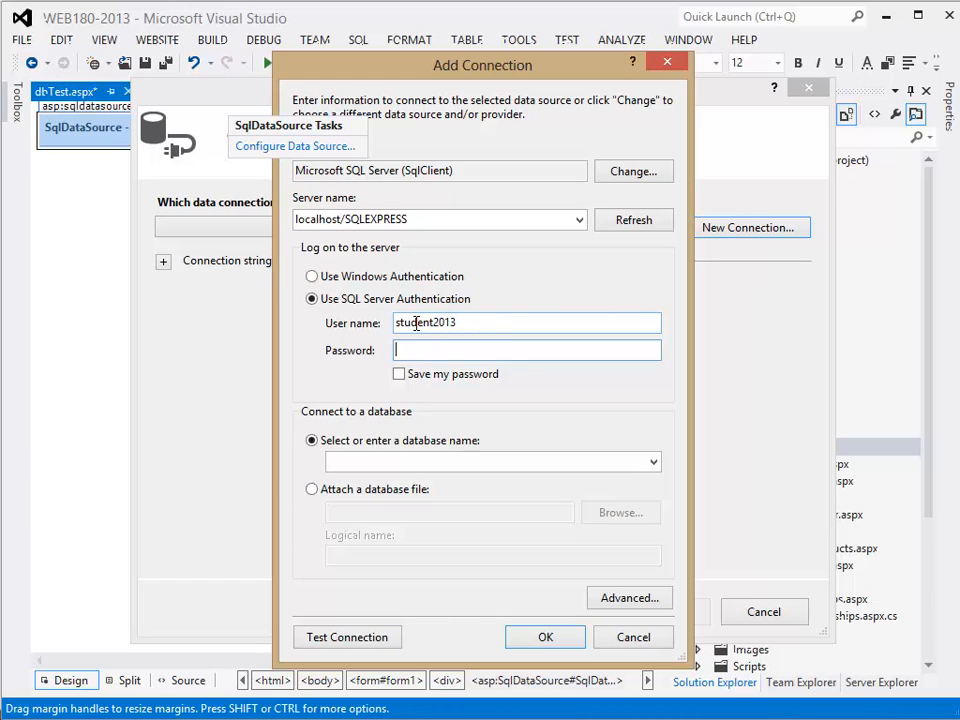
pyautogui.write('••••••••')
pyautogui.press('Tab')
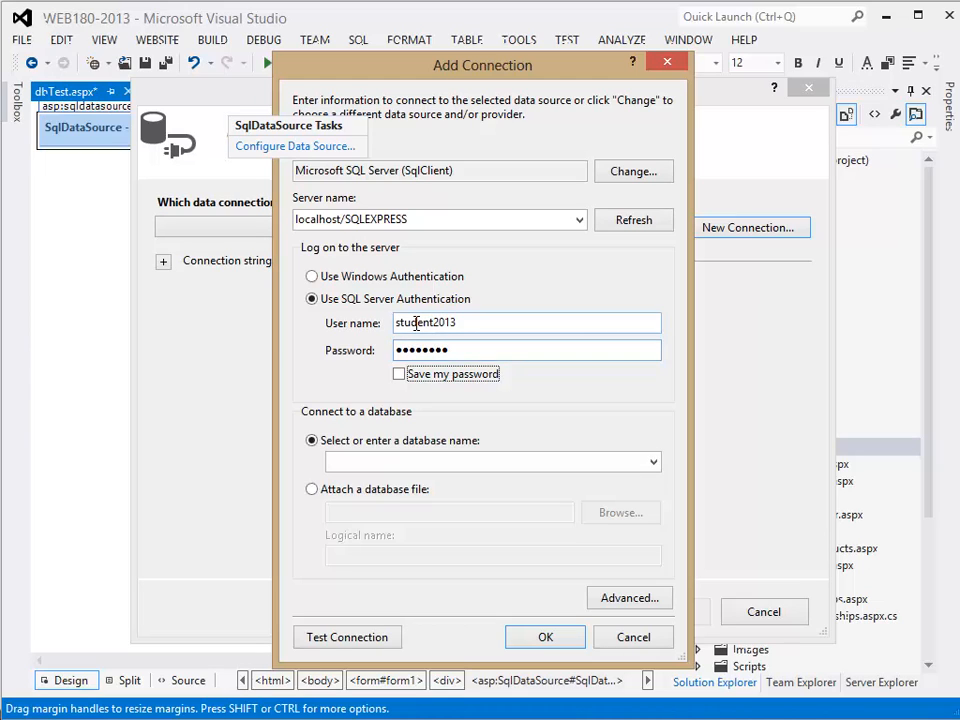
# - Try to list the server's databases and check the instance name in SQL Server Management Studio
pyautogui.click(651, 466)
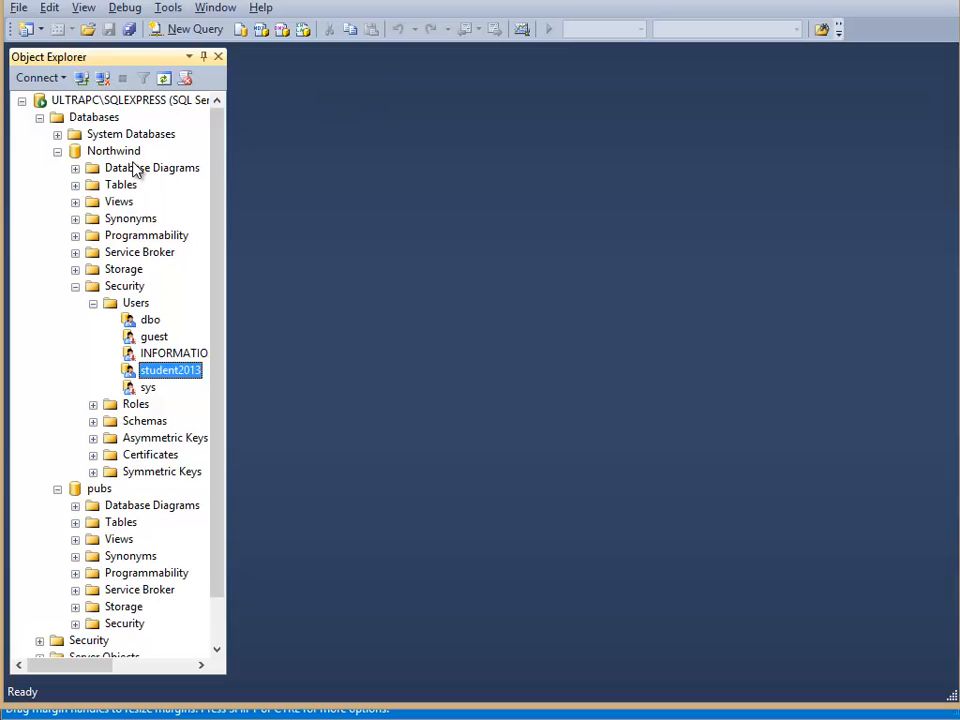
pyautogui.click(76, 104)
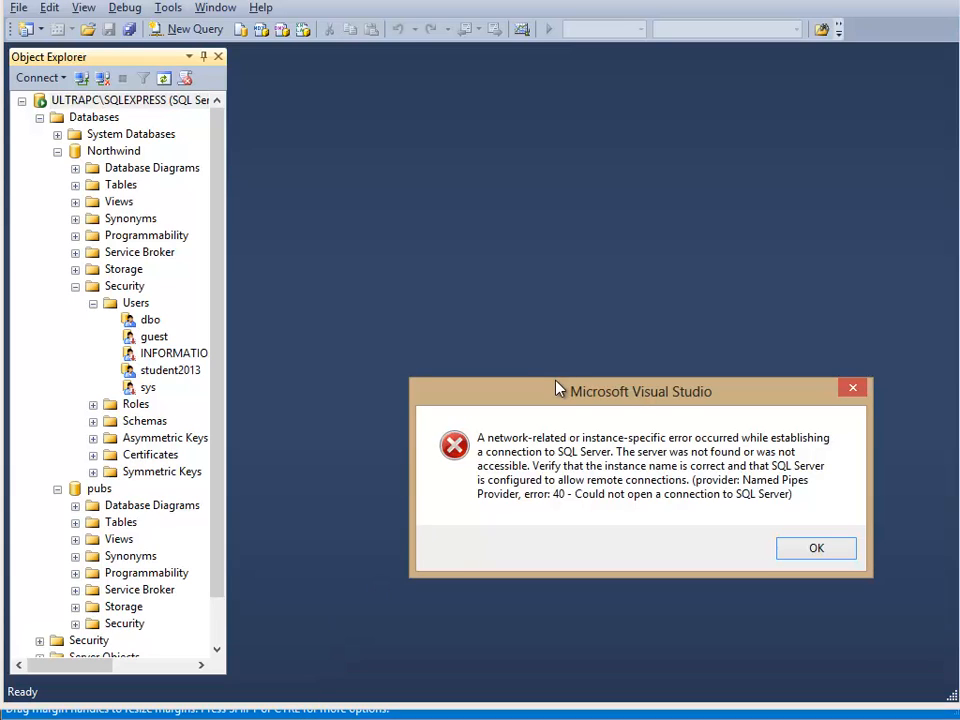
pyautogui.click(812, 550)
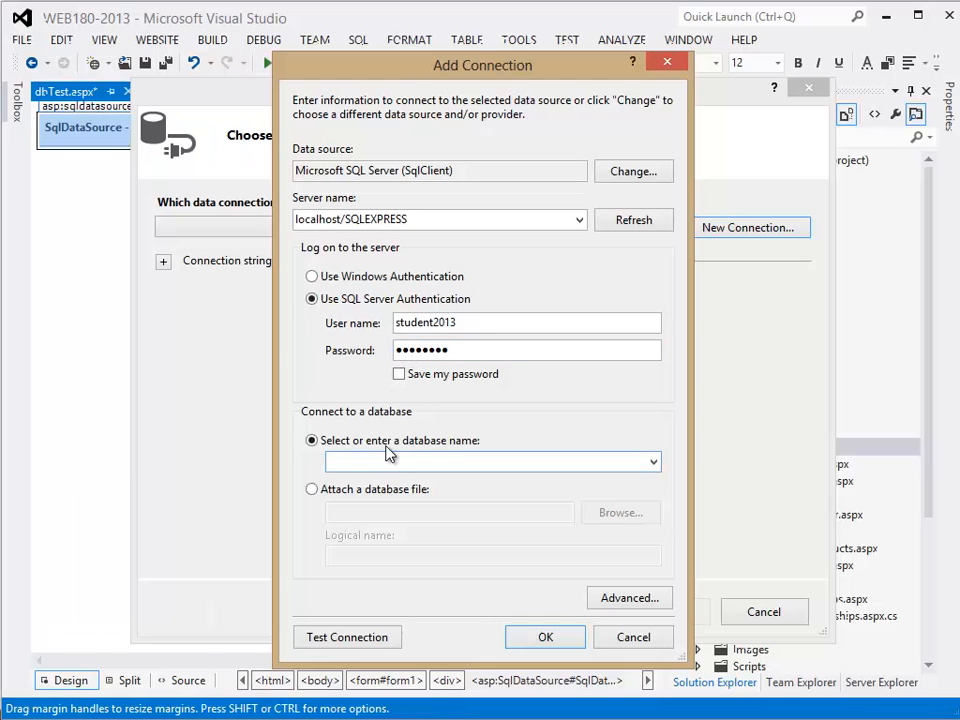
# - Correct the connection's server name to localhost\SQLEXPRESS
pyautogui.doubleClick(347, 219)
pyautogui.click(347, 219)
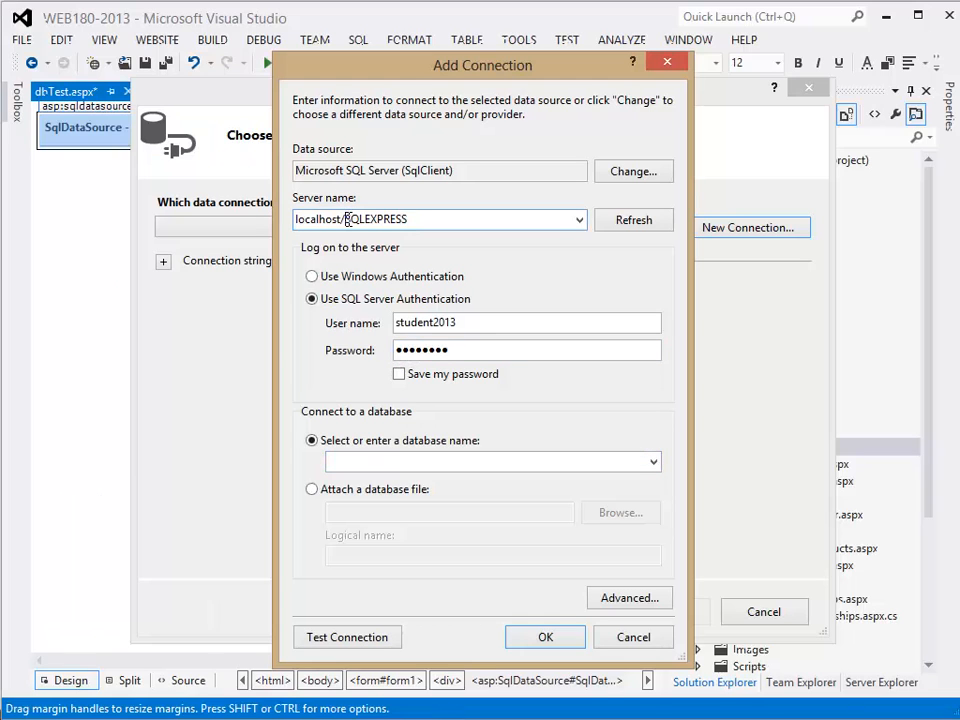
pyautogui.press('BackSpace')
pyautogui.write('\\')
pyautogui.press('Tab')
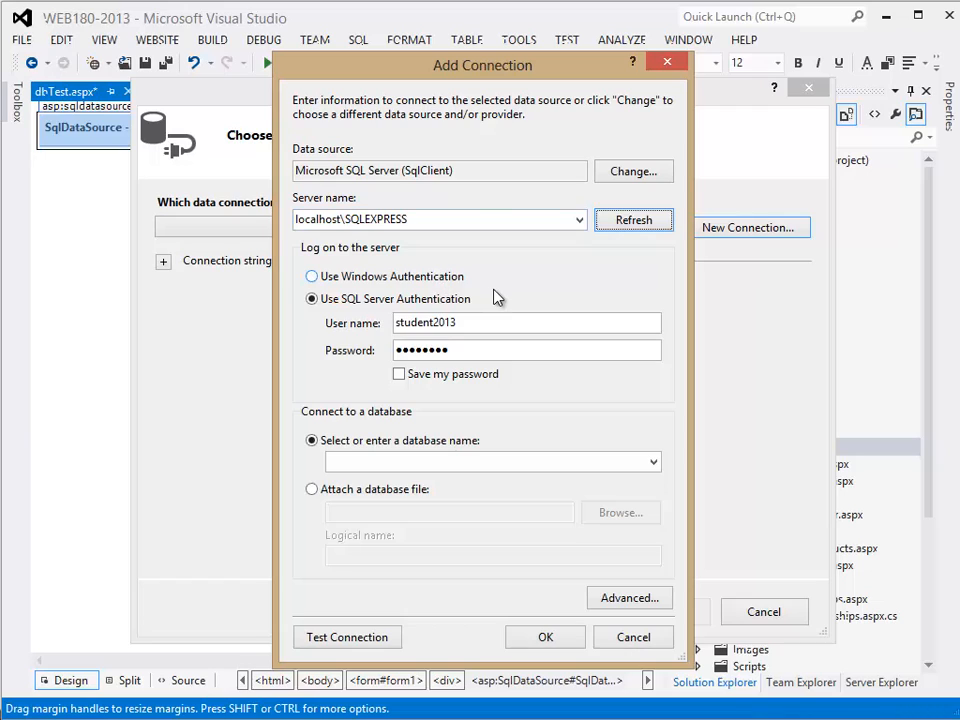
pyautogui.press('Tab')
pyautogui.press('Tab')
pyautogui.press('Tab')
pyautogui.press('Tab')
pyautogui.press('Tab')
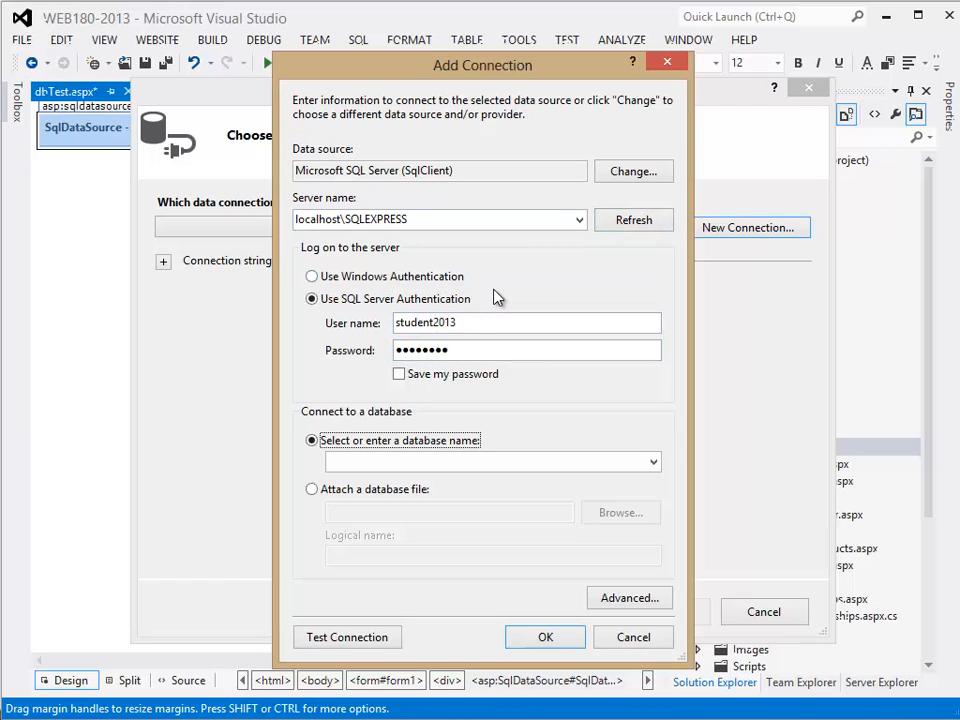
pyautogui.press('Tab')
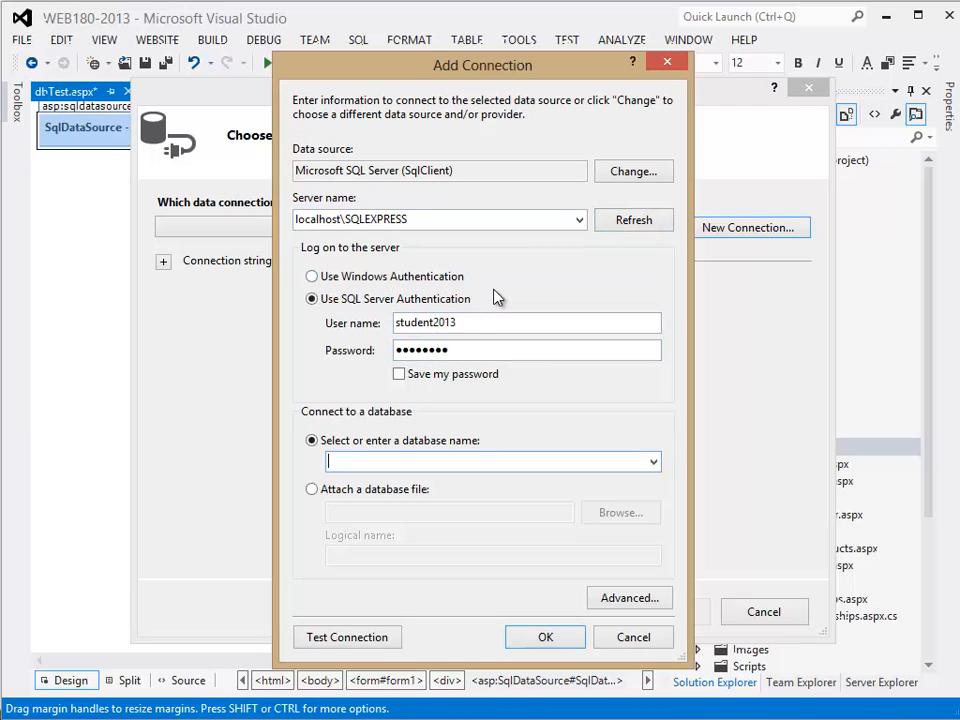
# - Enable saving the password and choose Northwind as the database to connect to
pyautogui.click(400, 374)
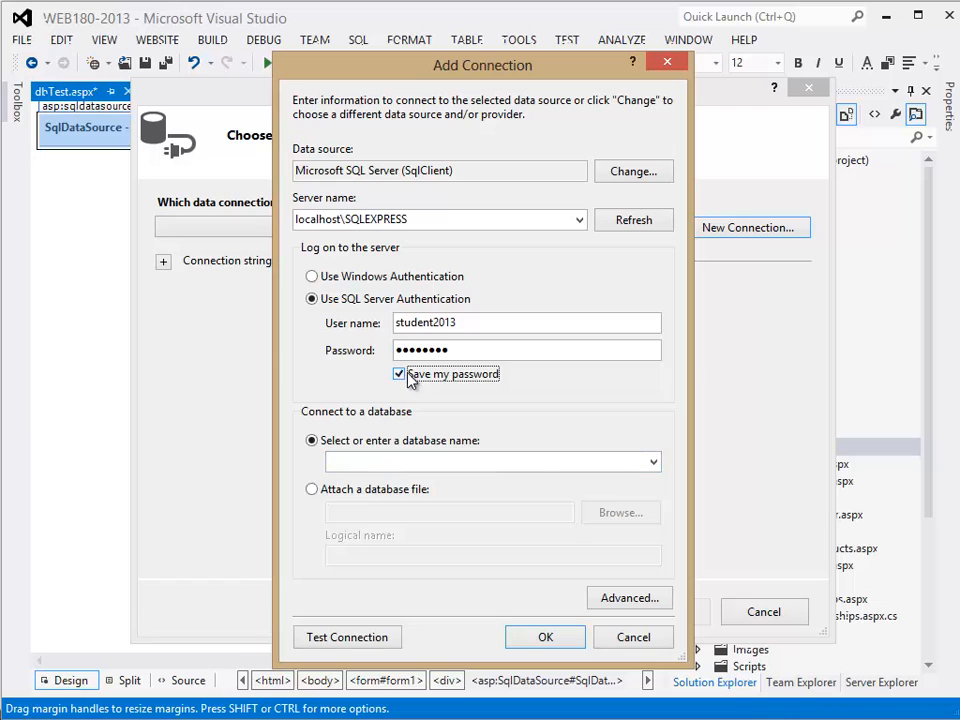
pyautogui.click(653, 463)
pyautogui.click(654, 464)
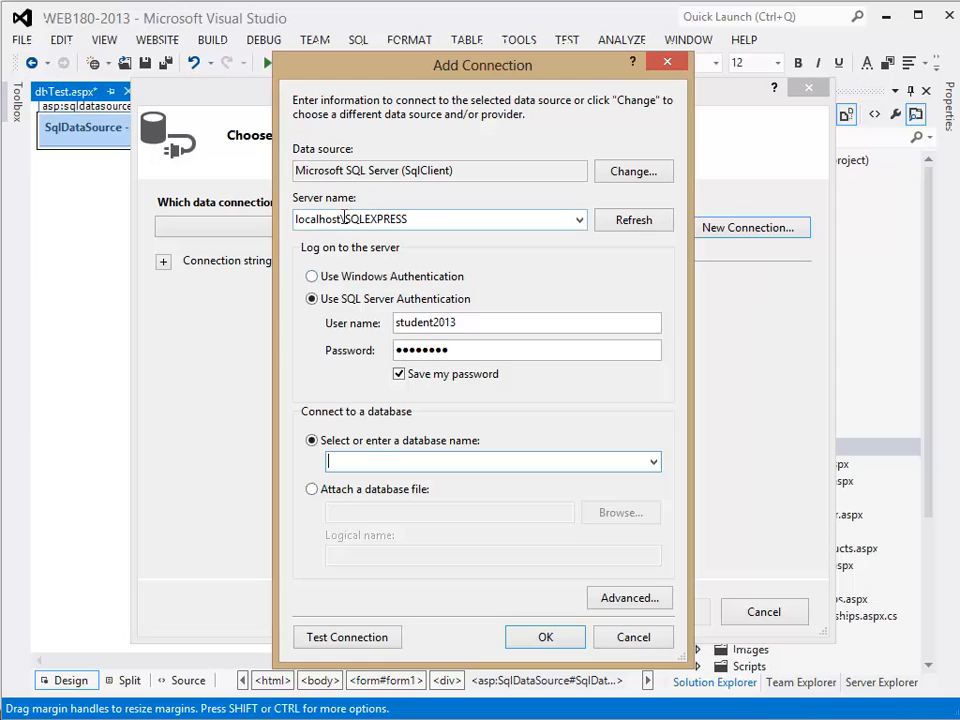
pyautogui.click(420, 222)
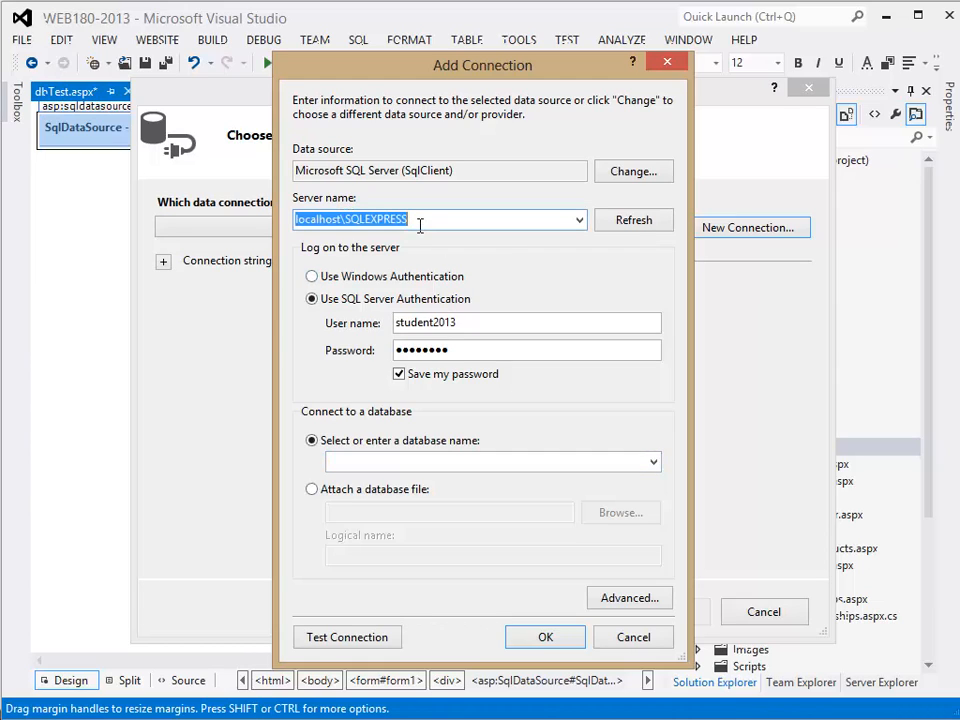
pyautogui.click(356, 461)
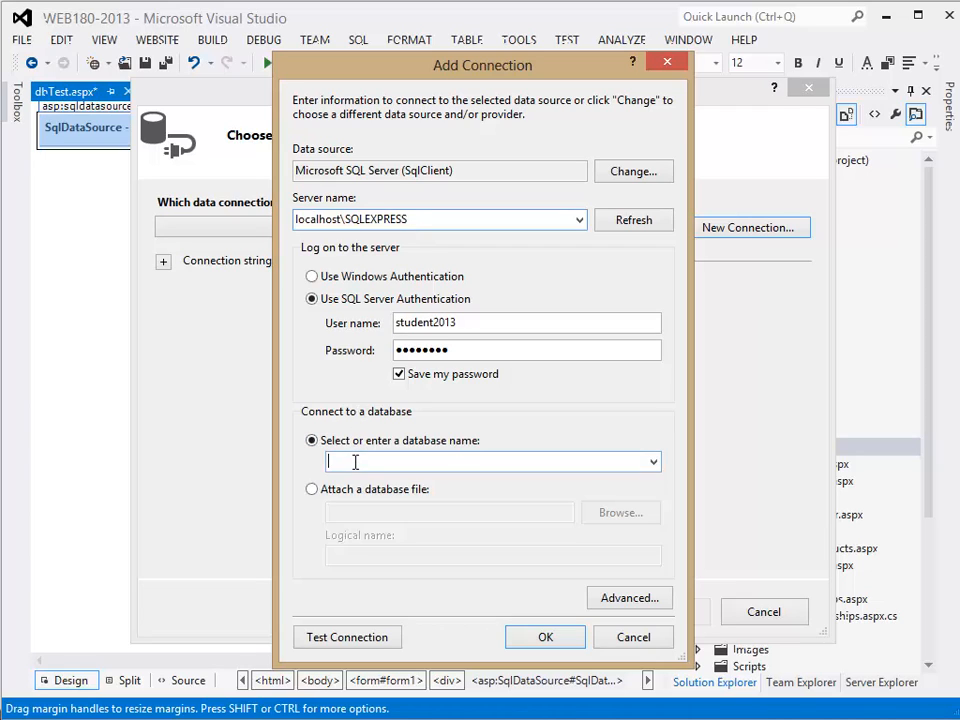
pyautogui.click(653, 461)
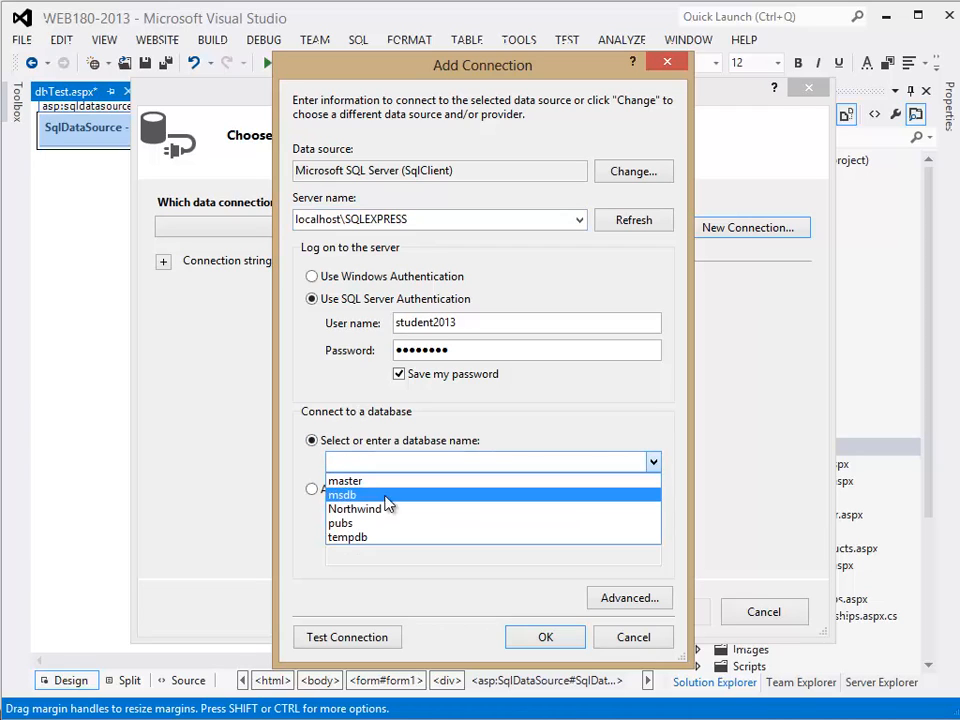
# - Test the Northwind connection and accept the new connection
pyautogui.click(350, 637)
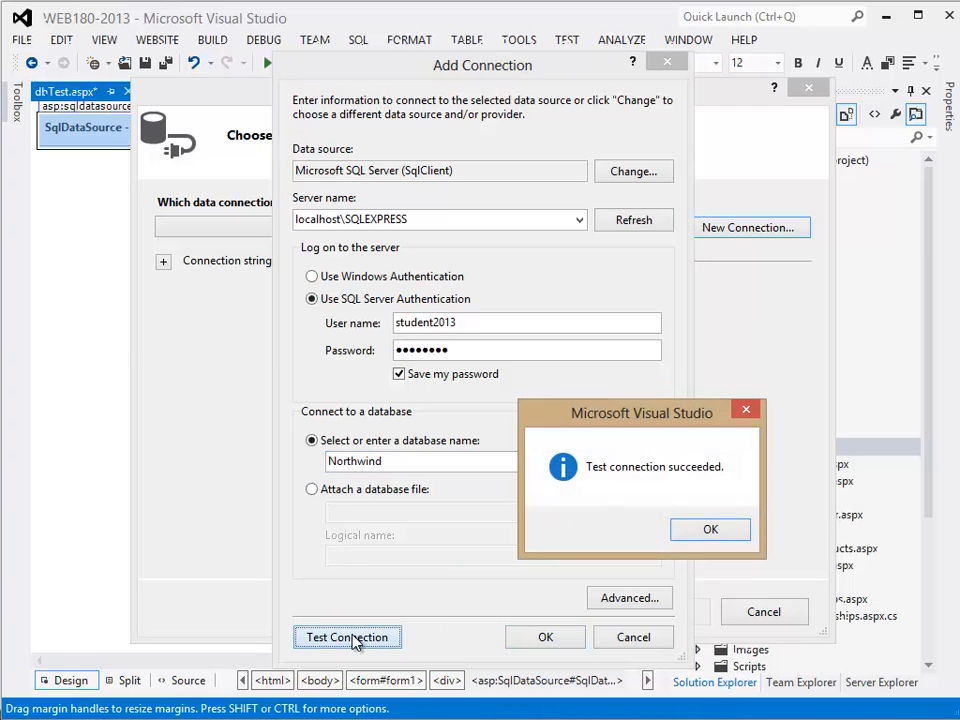
pyautogui.click(712, 532)
pyautogui.click(541, 636)
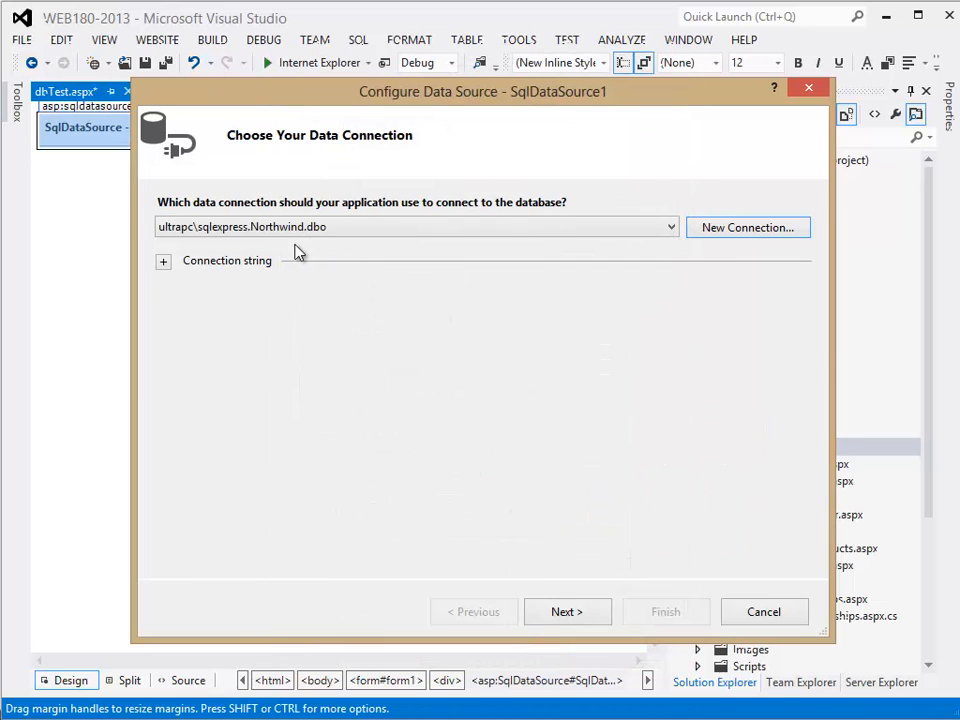
# - Review the connection string and save the connection in the application configuration file as NorthwindConnectionString3
pyautogui.click(163, 264)
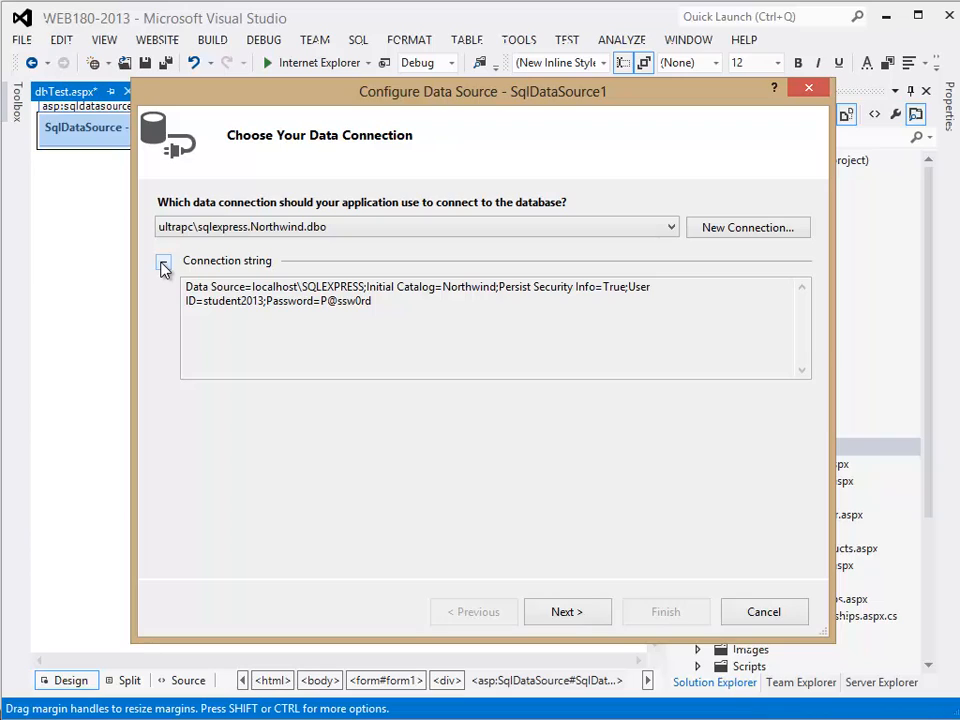
pyautogui.click(422, 307)
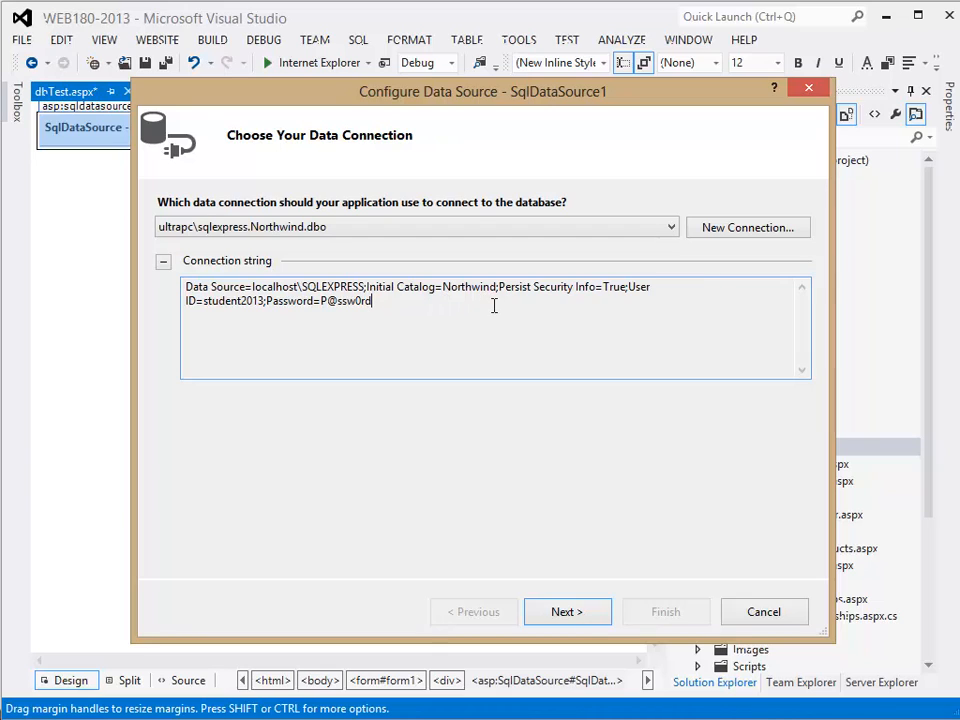
pyautogui.click(163, 262)
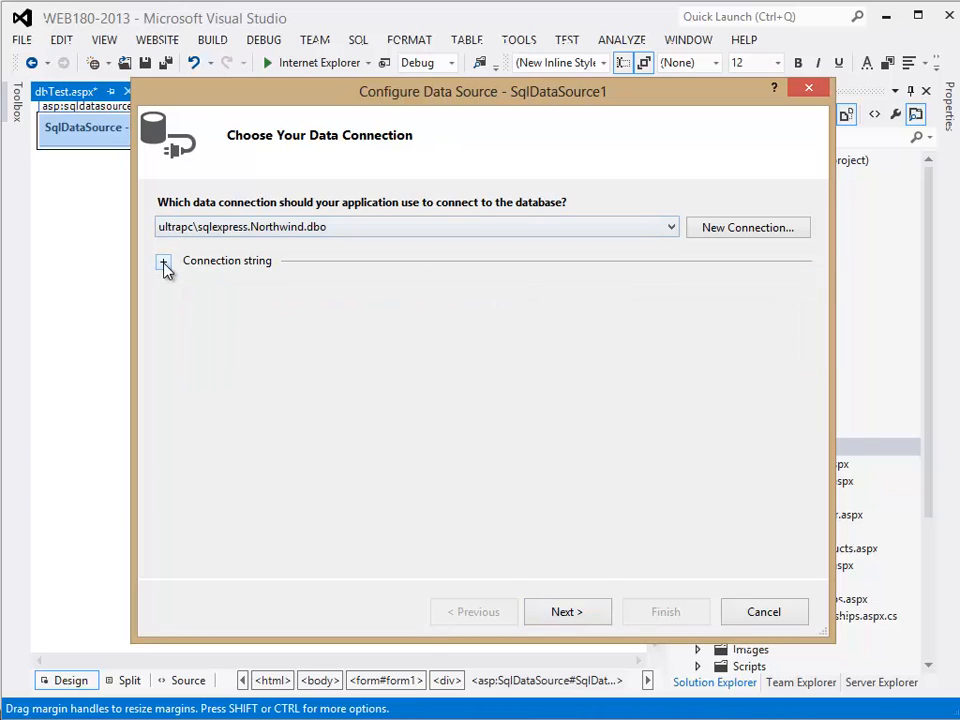
pyautogui.click(562, 613)
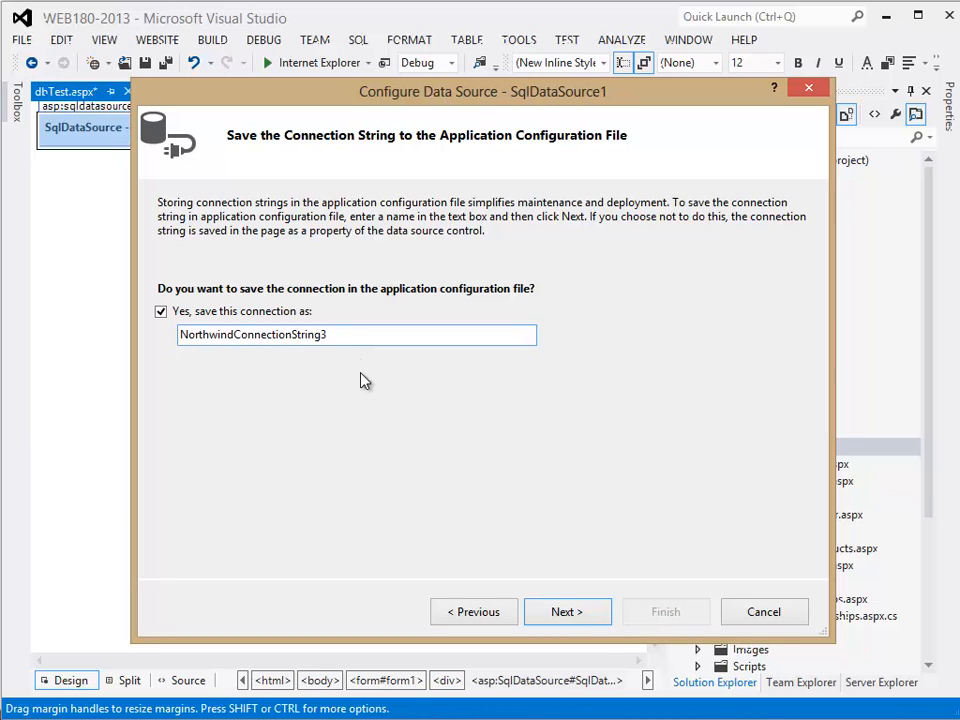
pyautogui.click(583, 614)
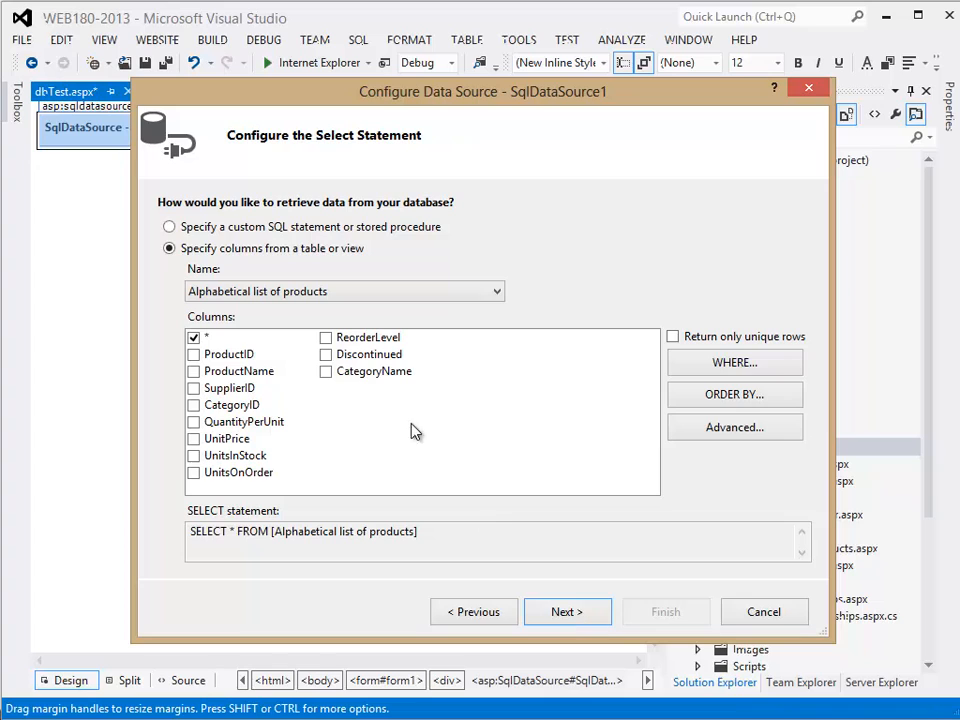
# - Configure the select statement to retrieve the ProductID, ProductName and UnitPrice columns from the Products table
pyautogui.click(256, 293)
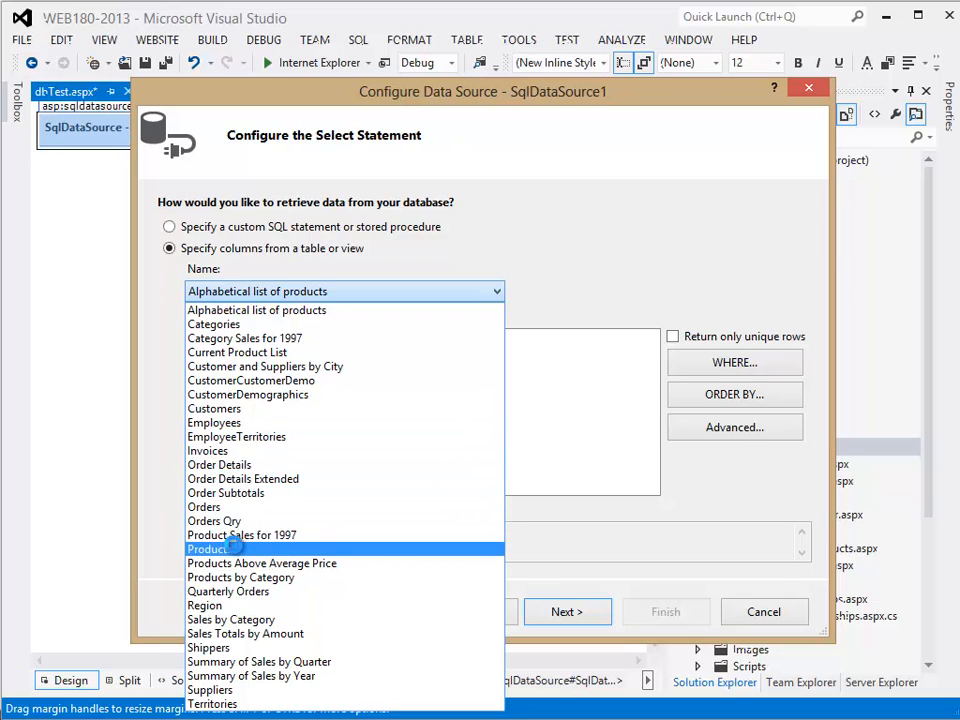
pyautogui.click(224, 549)
pyautogui.click(193, 354)
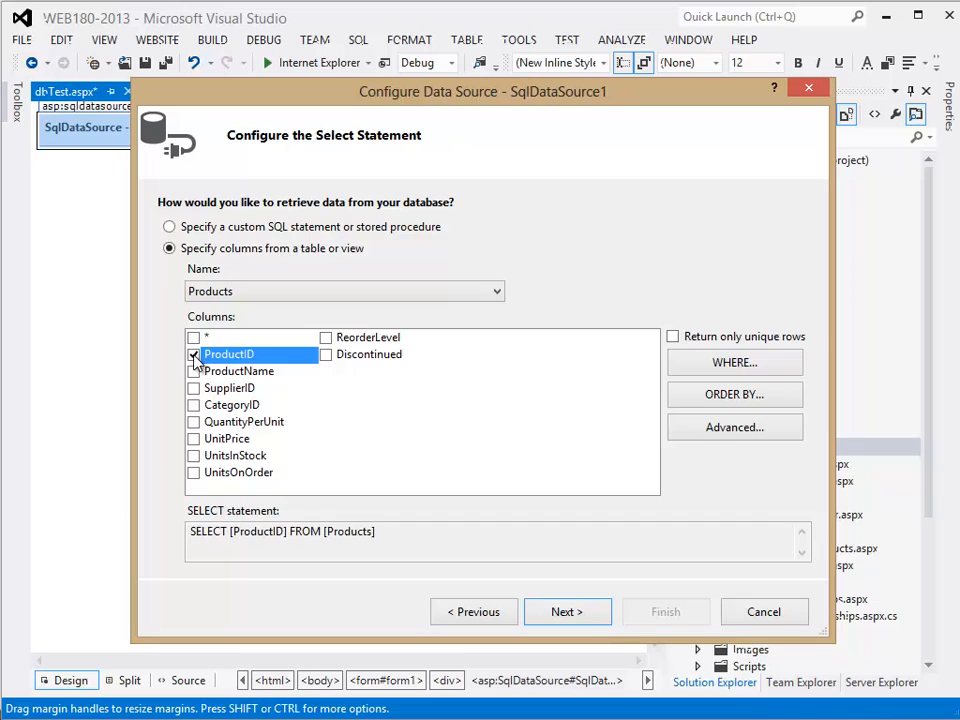
pyautogui.click(195, 371)
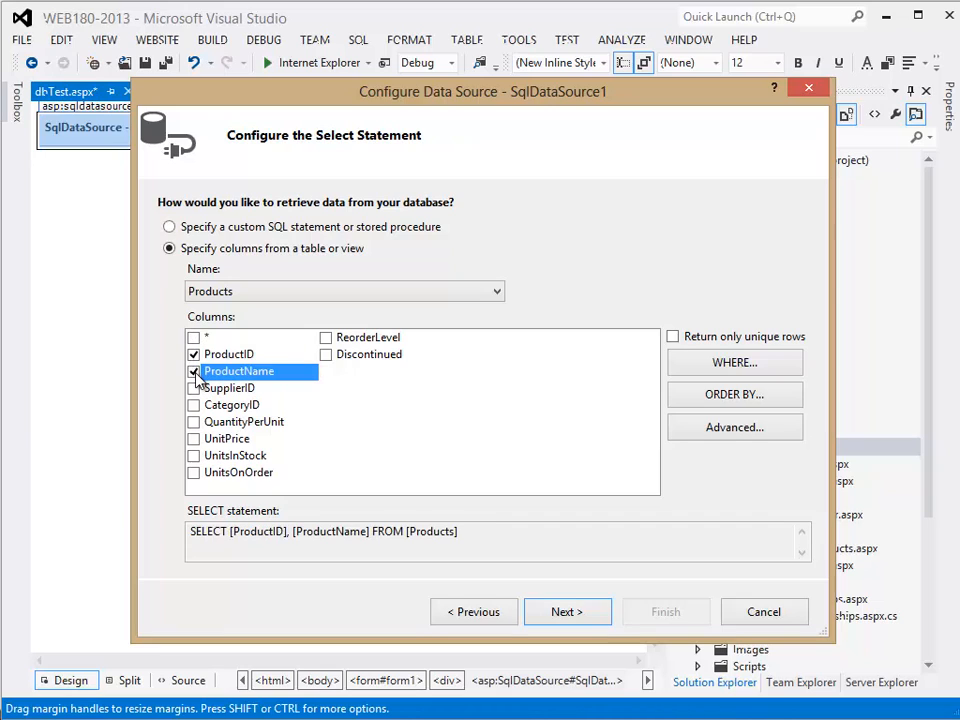
pyautogui.click(194, 439)
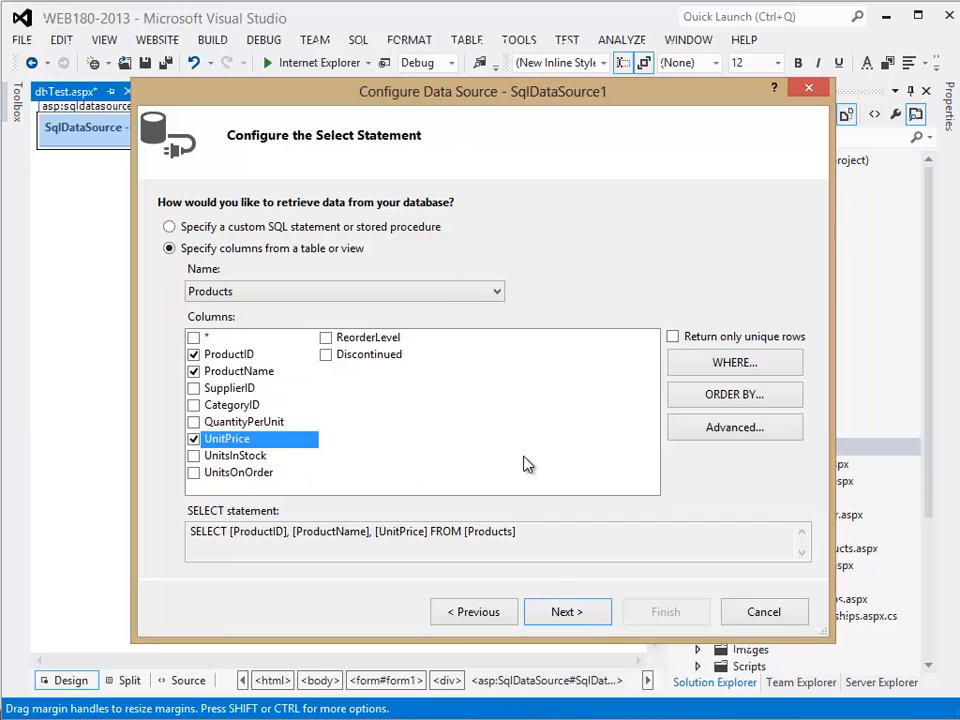
# - Run a test of the Products query and finish configuring the data source
pyautogui.click(574, 617)
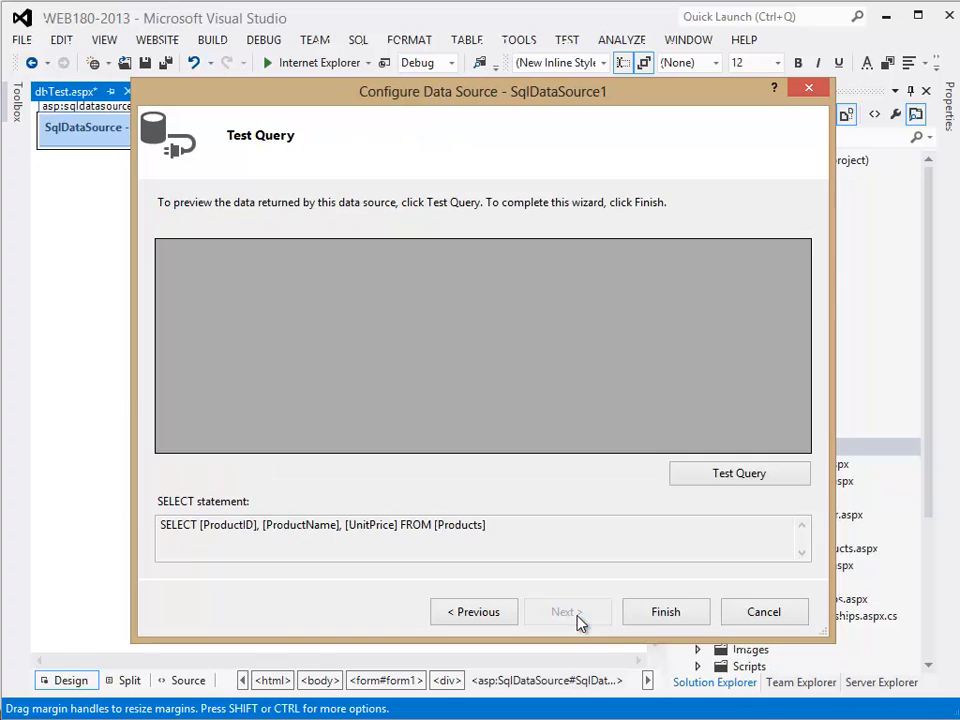
pyautogui.click(738, 476)
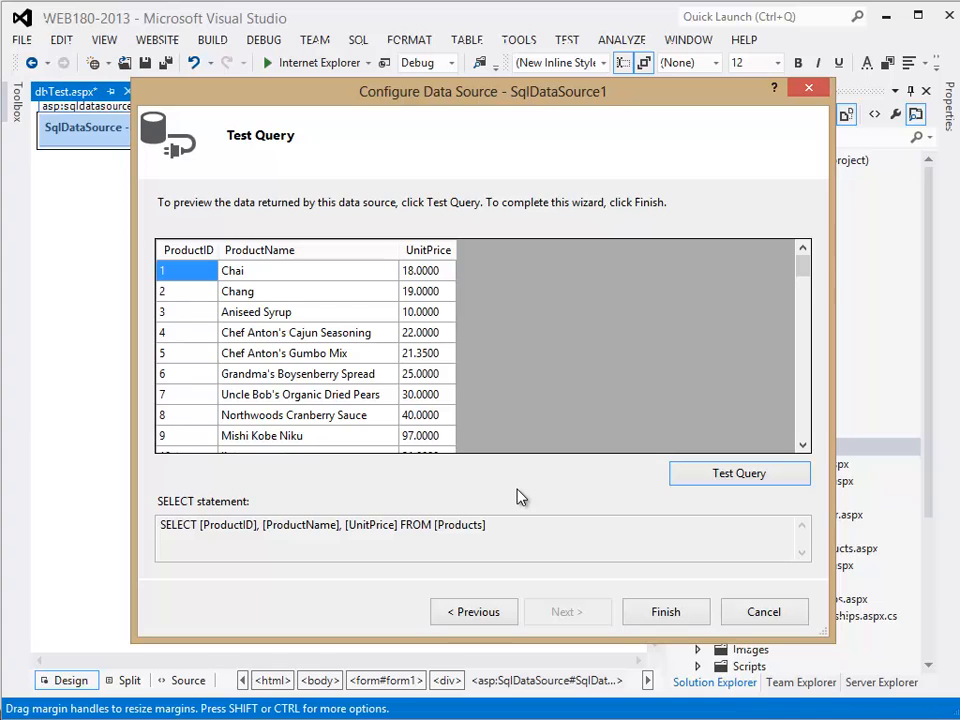
pyautogui.click(670, 613)
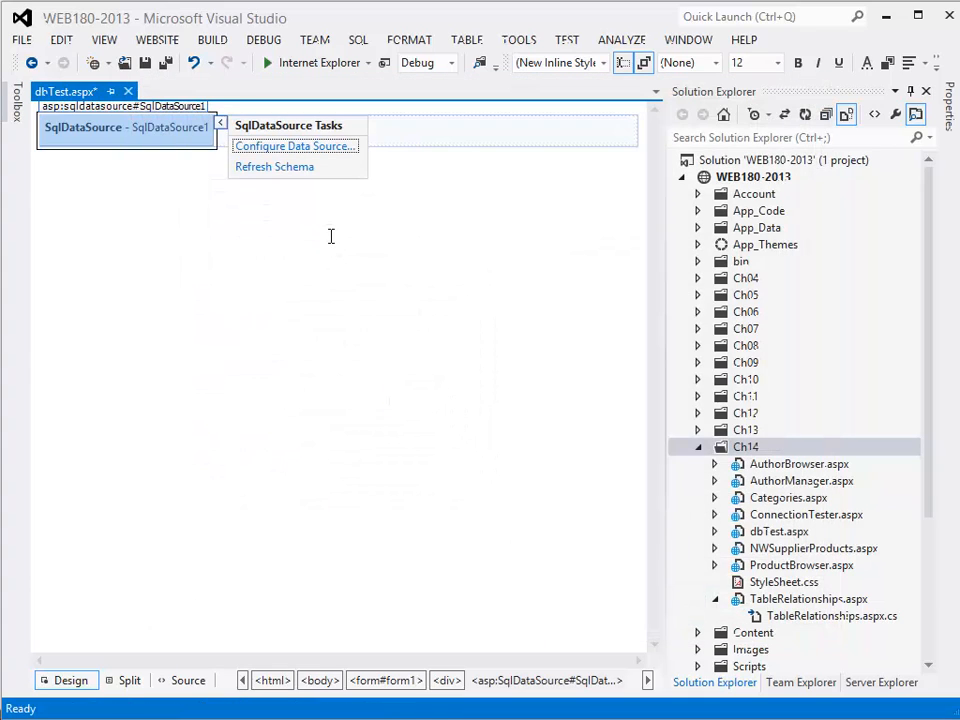